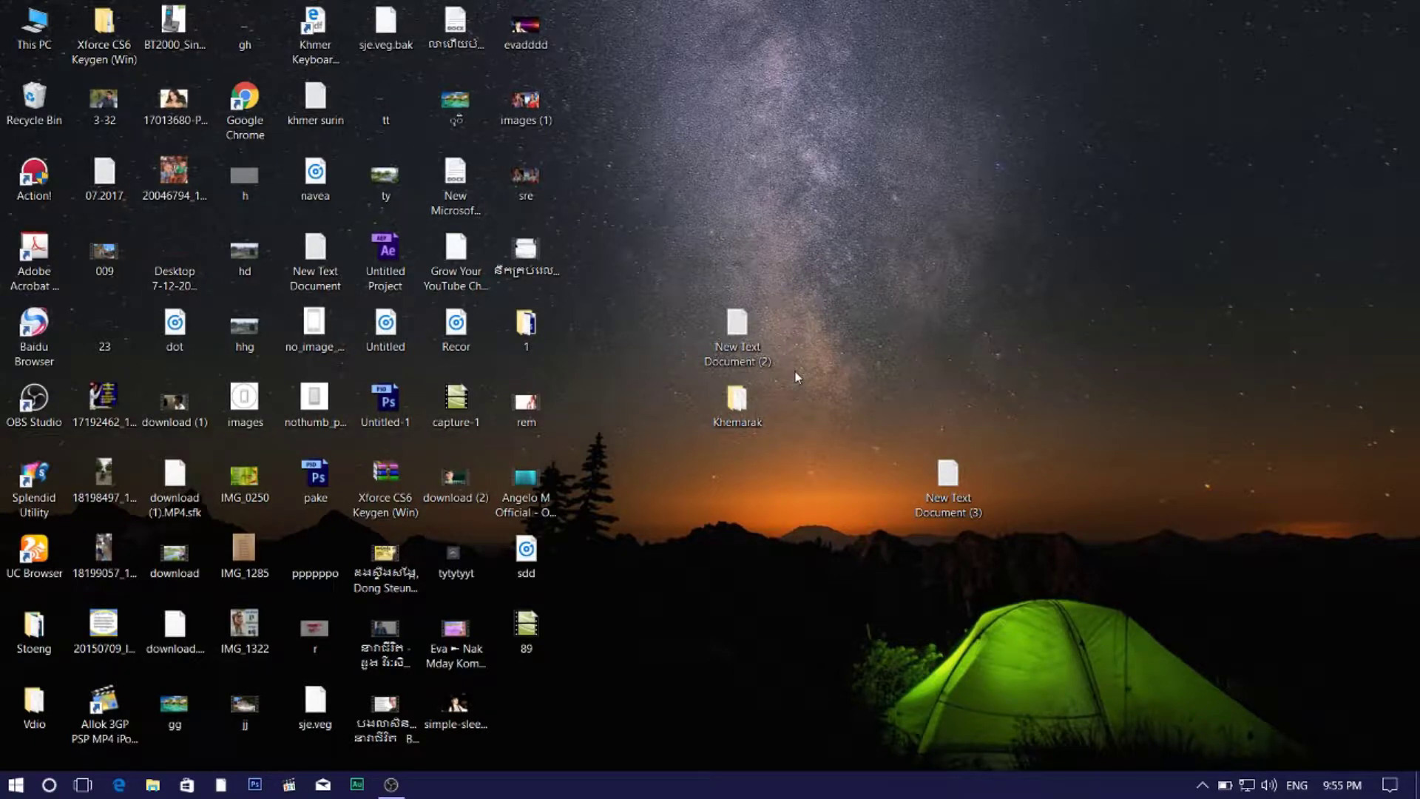
{"action": "right_click", "coordinate": [729, 134]}
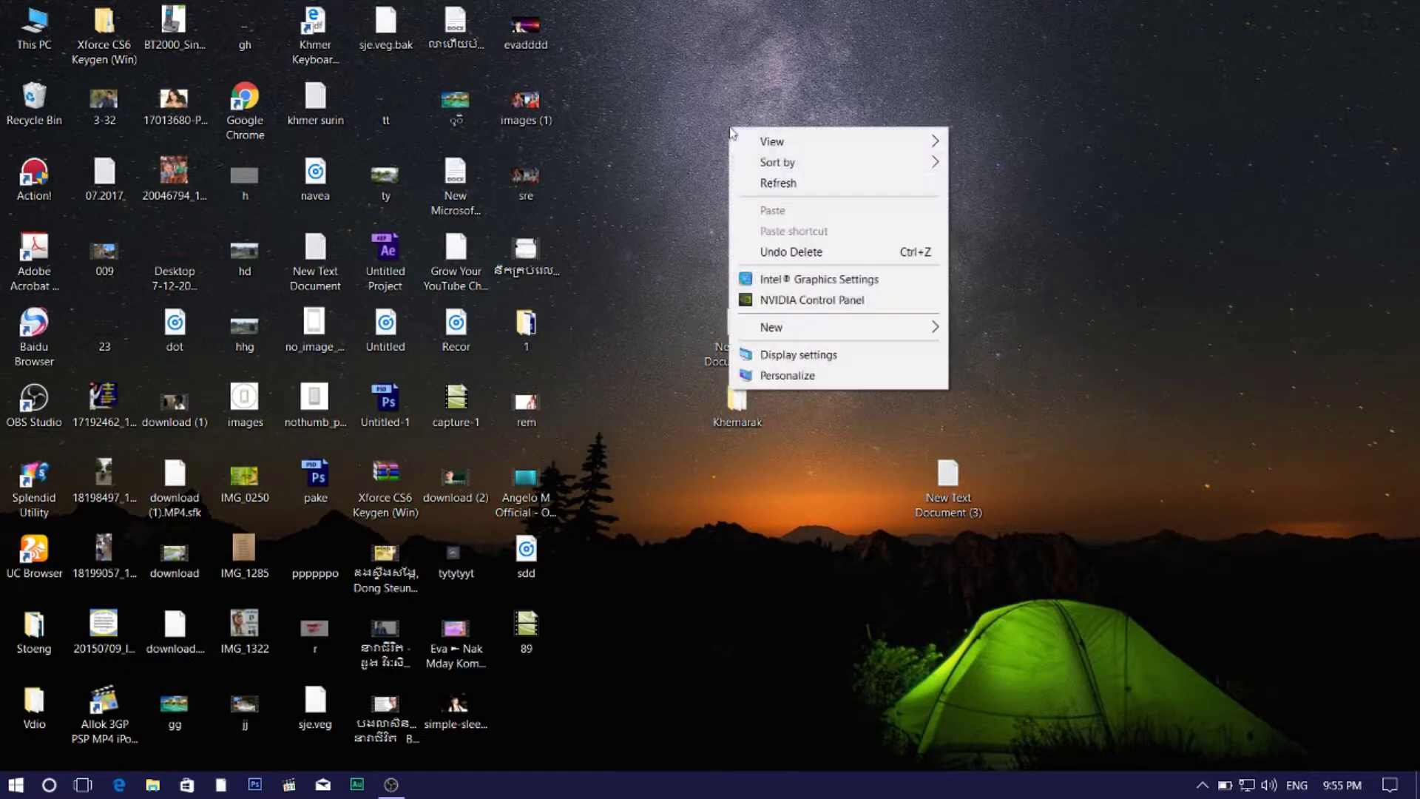
{"action": "left_click", "coordinate": [782, 185]}
{"action": "right_click", "coordinate": [694, 153]}
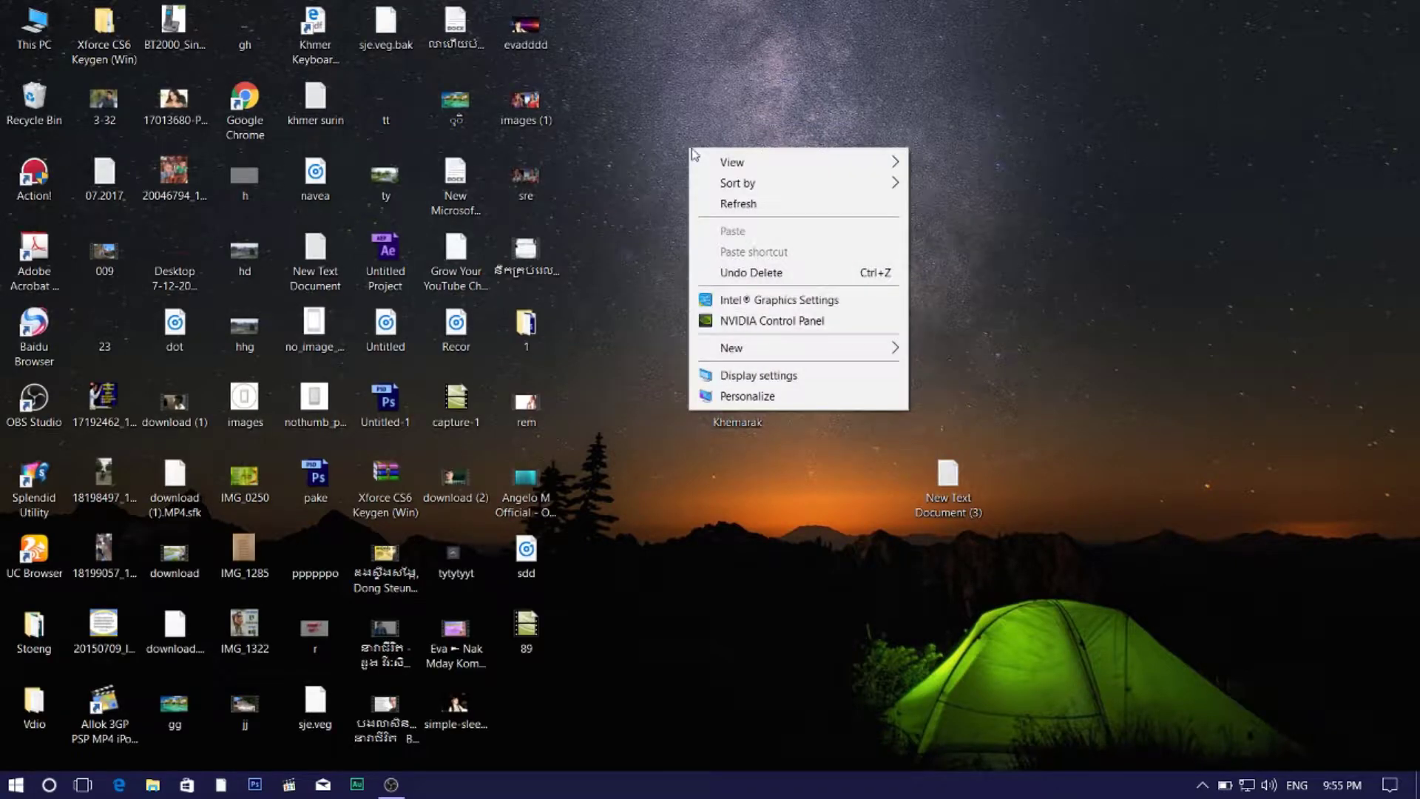
{"action": "left_click", "coordinate": [738, 208]}
{"action": "right_click", "coordinate": [638, 145]}
{"action": "left_click", "coordinate": [685, 199]}
{"action": "right_click", "coordinate": [641, 143]}
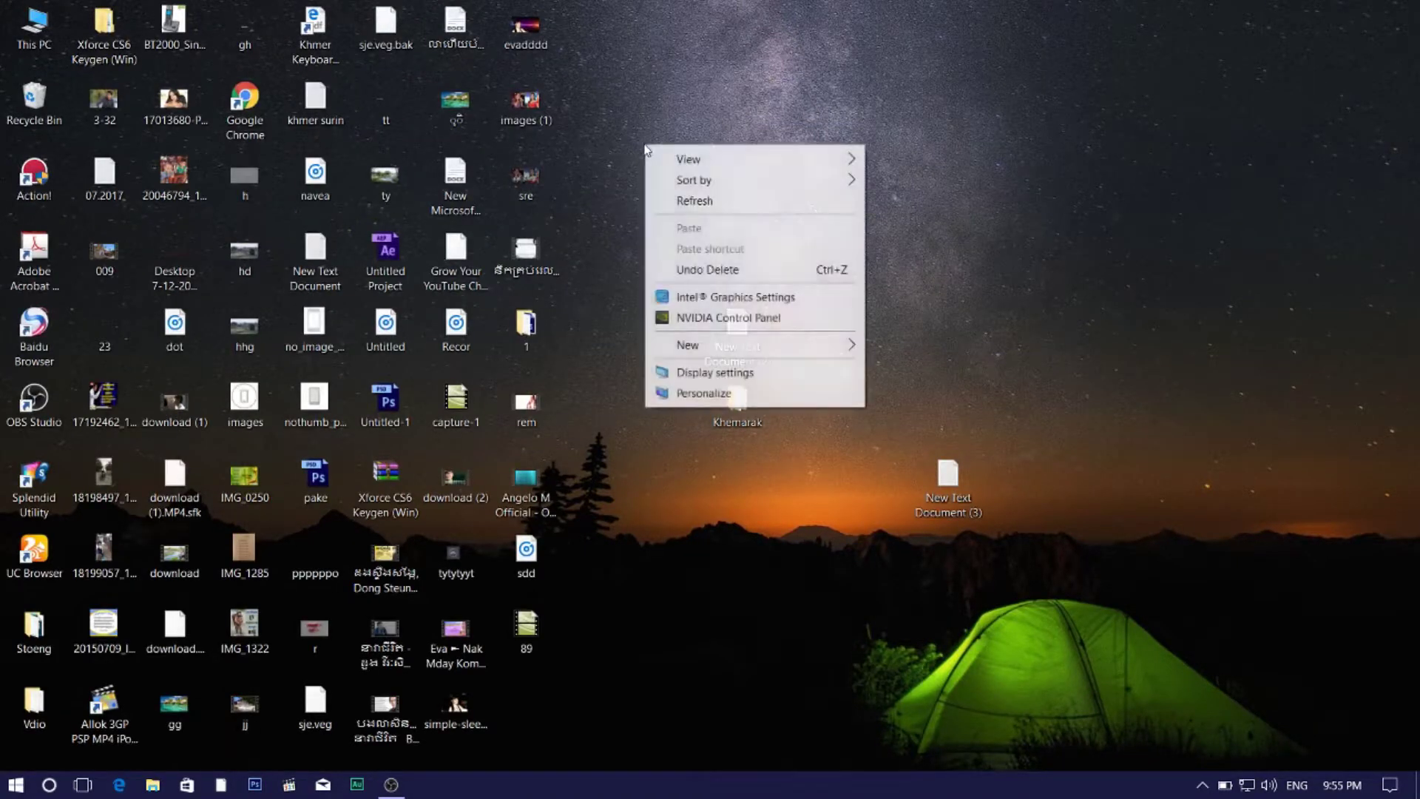
{"action": "left_click", "coordinate": [689, 201]}
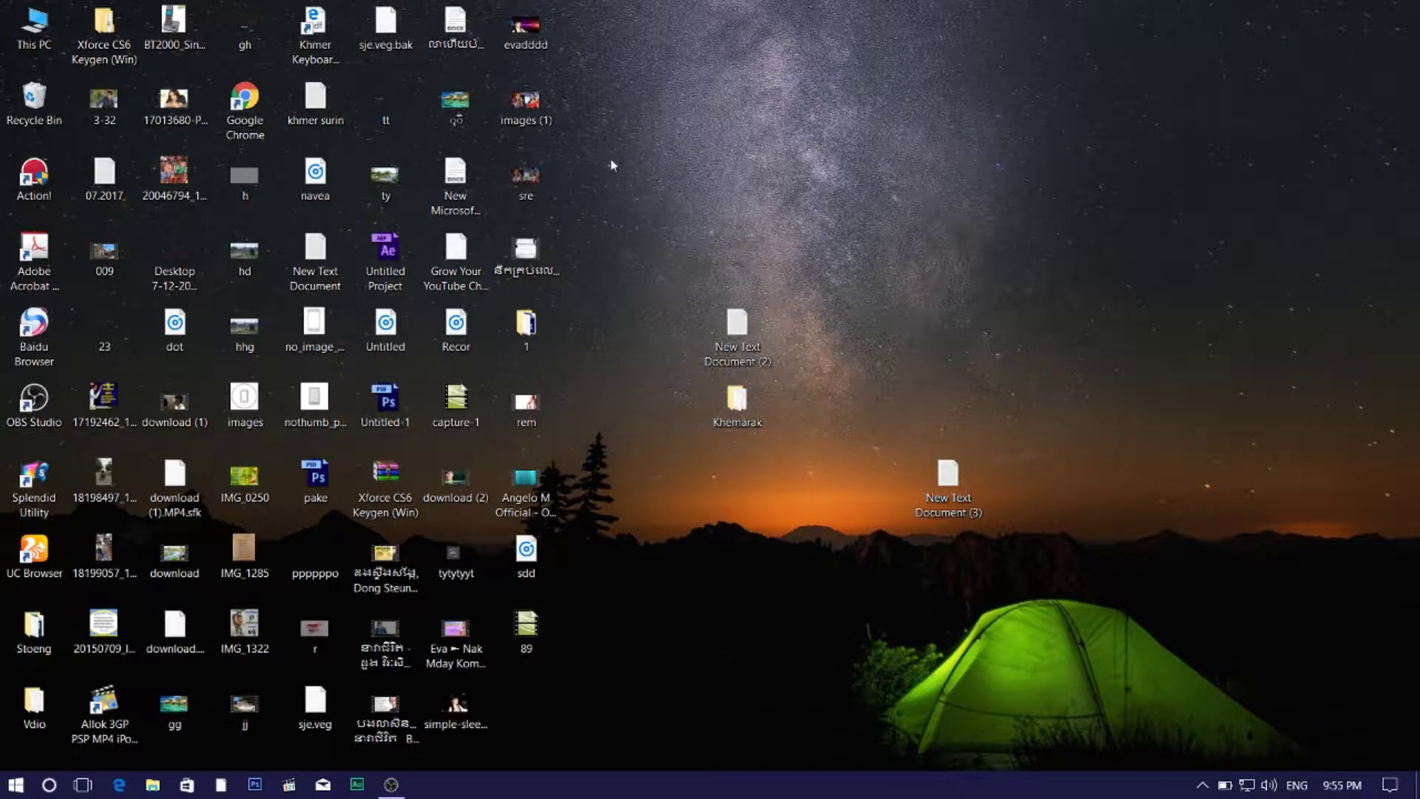
{"action": "right_click", "coordinate": [622, 140]}
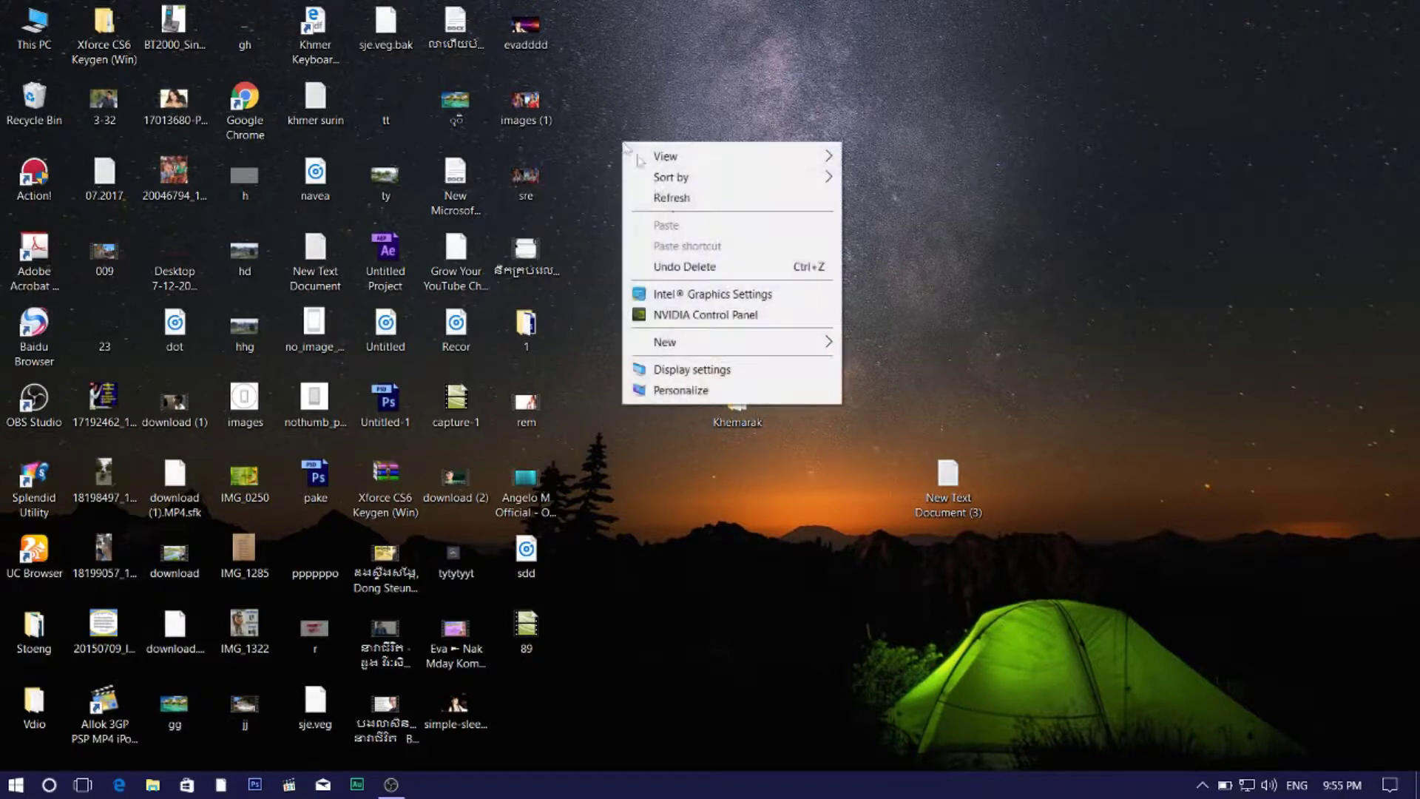
{"action": "left_click", "coordinate": [666, 197]}
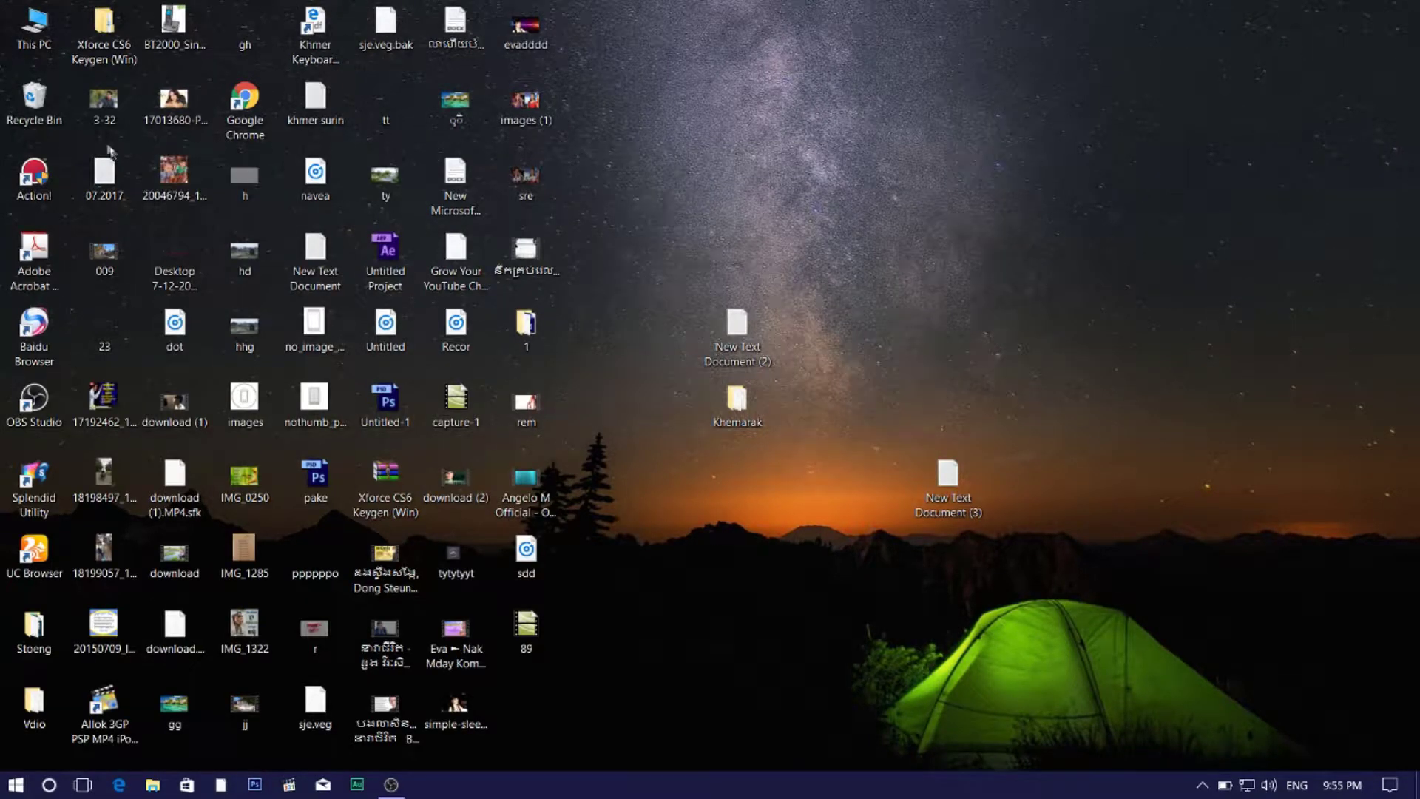
{"action": "right_click", "coordinate": [634, 126]}
{"action": "right_click", "coordinate": [664, 156]}
{"action": "left_click", "coordinate": [692, 210]}
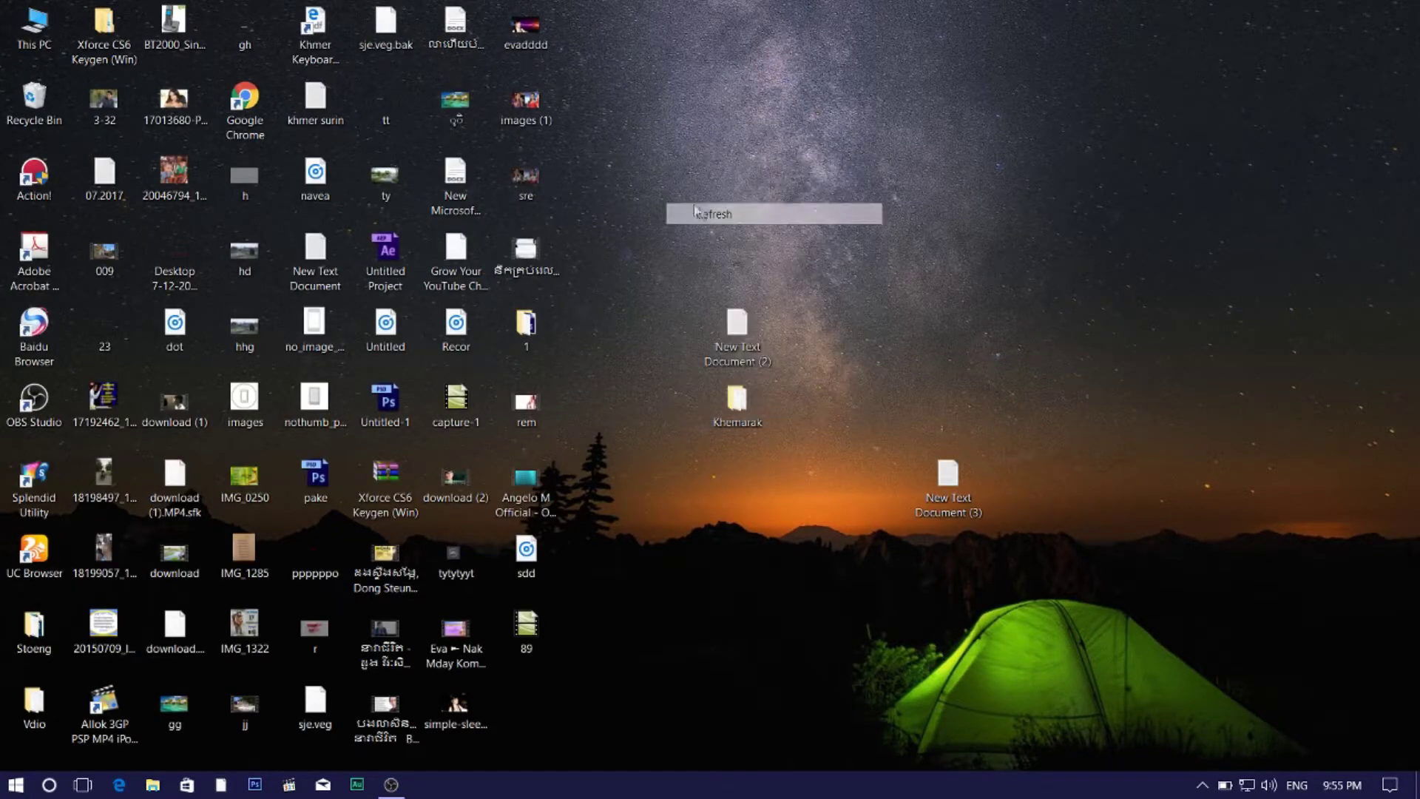
- Open the PROGRAMES-PC folder on Local Disk (E:) from This PC
{"action": "double_click", "coordinate": [45, 37]}
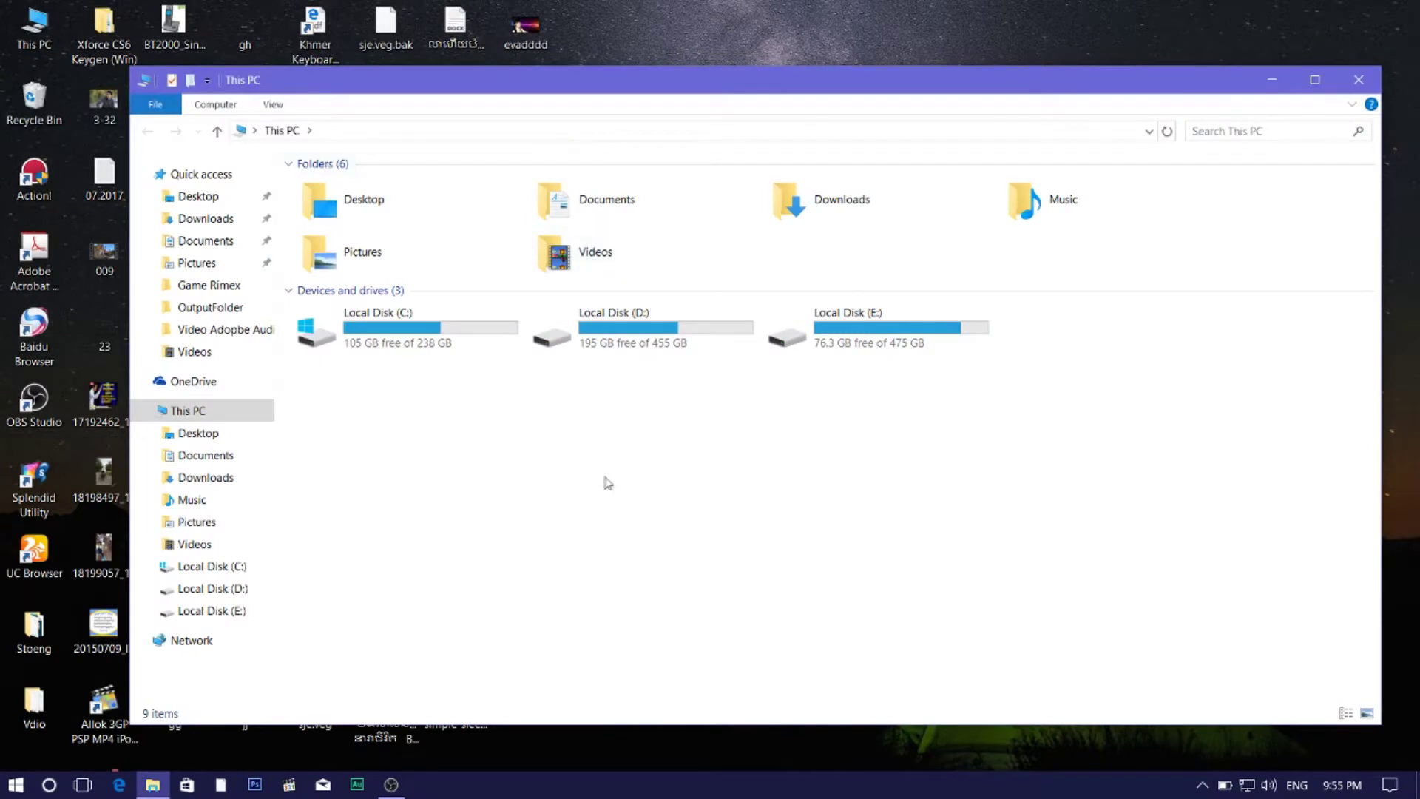
{"action": "right_click", "coordinate": [572, 446]}
{"action": "left_click", "coordinate": [618, 520]}
{"action": "right_click", "coordinate": [494, 448]}
{"action": "left_click", "coordinate": [548, 523]}
{"action": "right_click", "coordinate": [438, 423]}
{"action": "left_click", "coordinate": [477, 501]}
{"action": "double_click", "coordinate": [866, 335]}
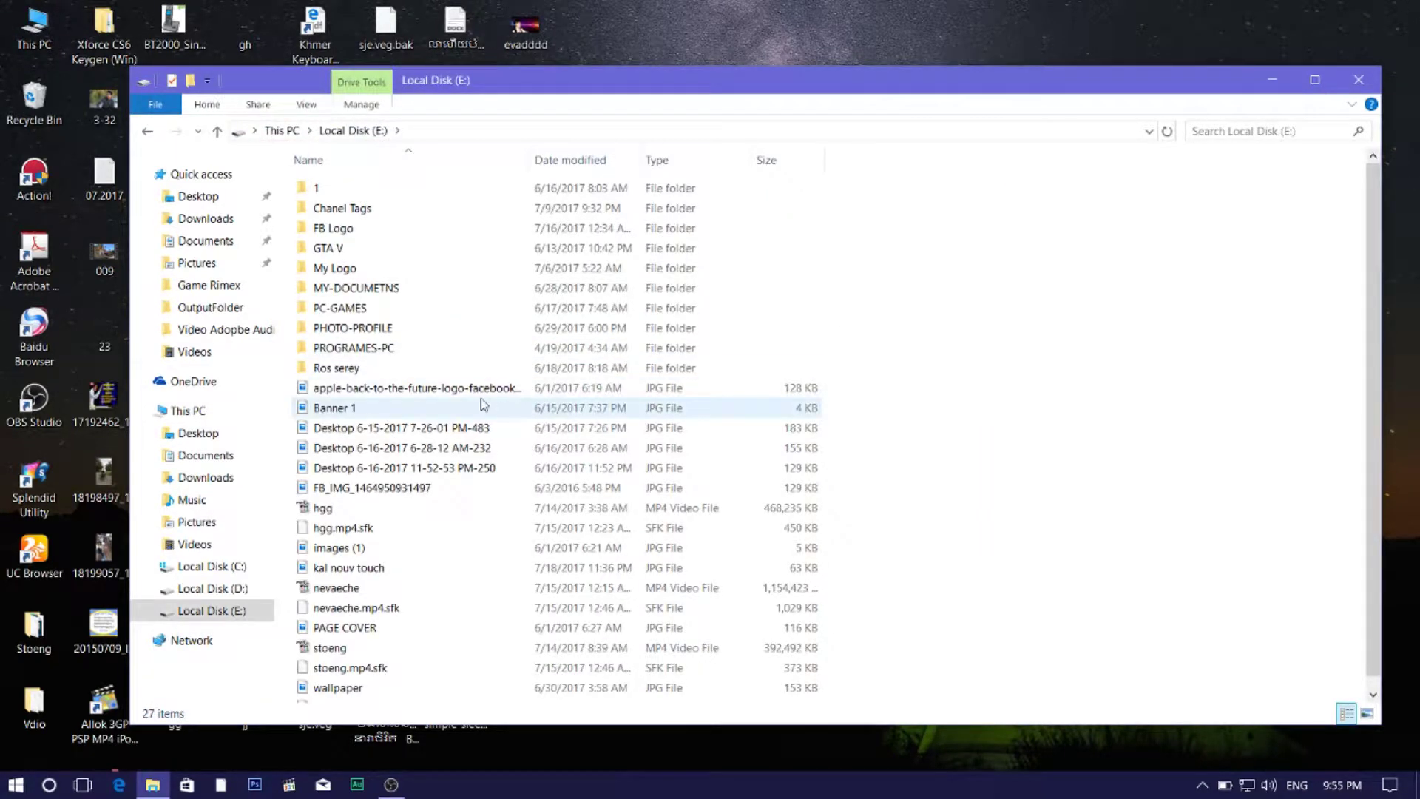
{"action": "mouse_move", "coordinate": [371, 350]}
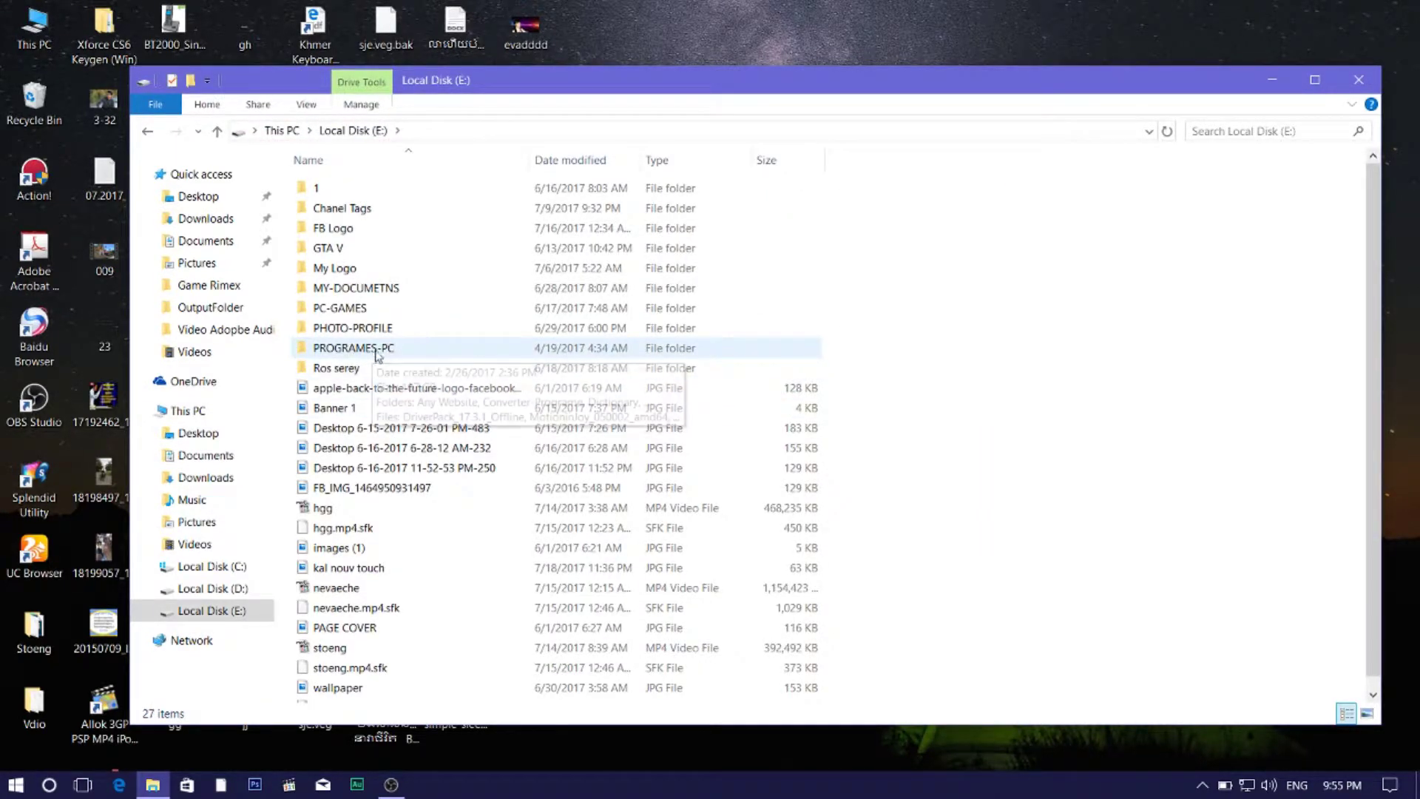
{"action": "double_click", "coordinate": [384, 349]}
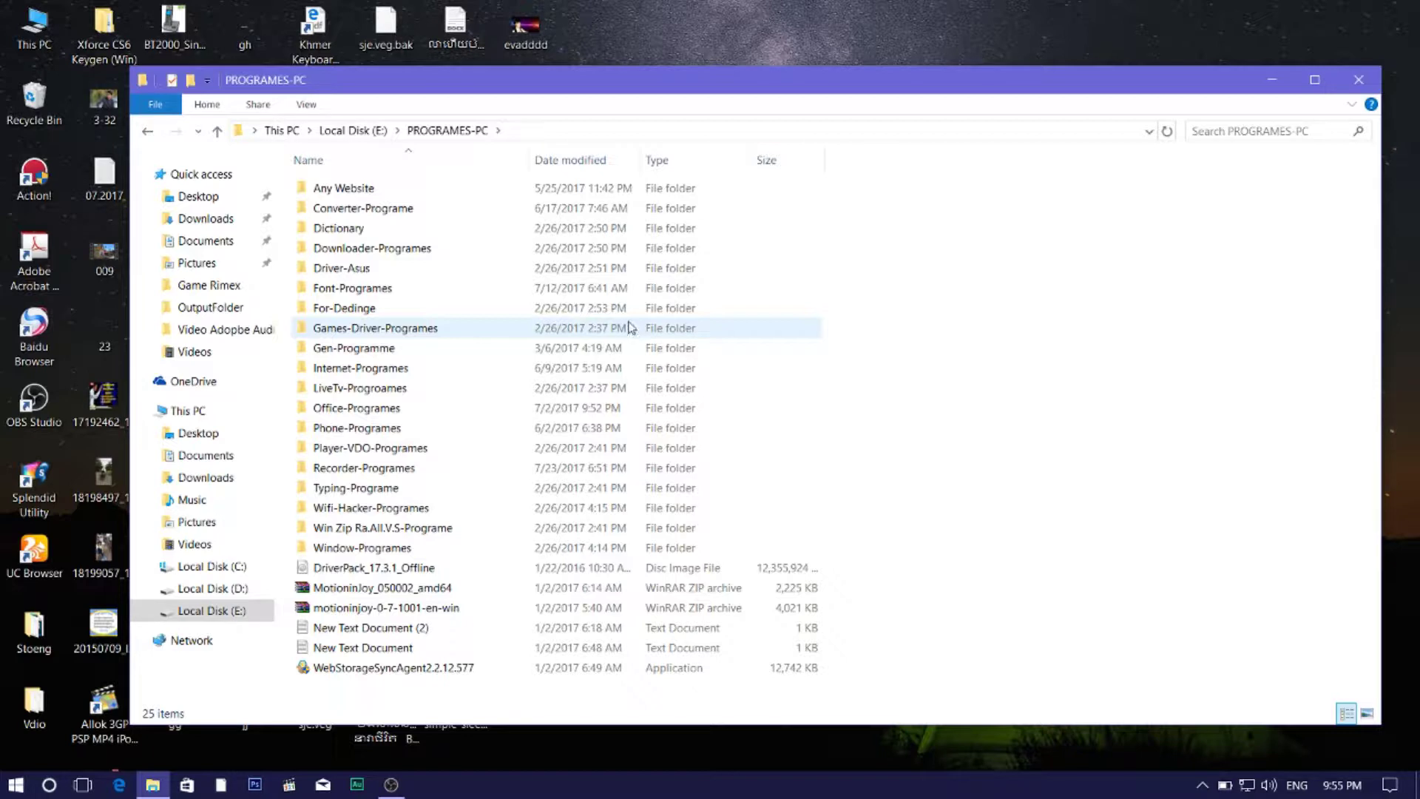
- Go through For-Dedinge, All-Sony-Vegas and Soft-Sony Vegas to the inner Sony Vegas Pro 13.0 build 428 (64-bit) (patch KHG) folder
{"action": "double_click", "coordinate": [362, 307]}
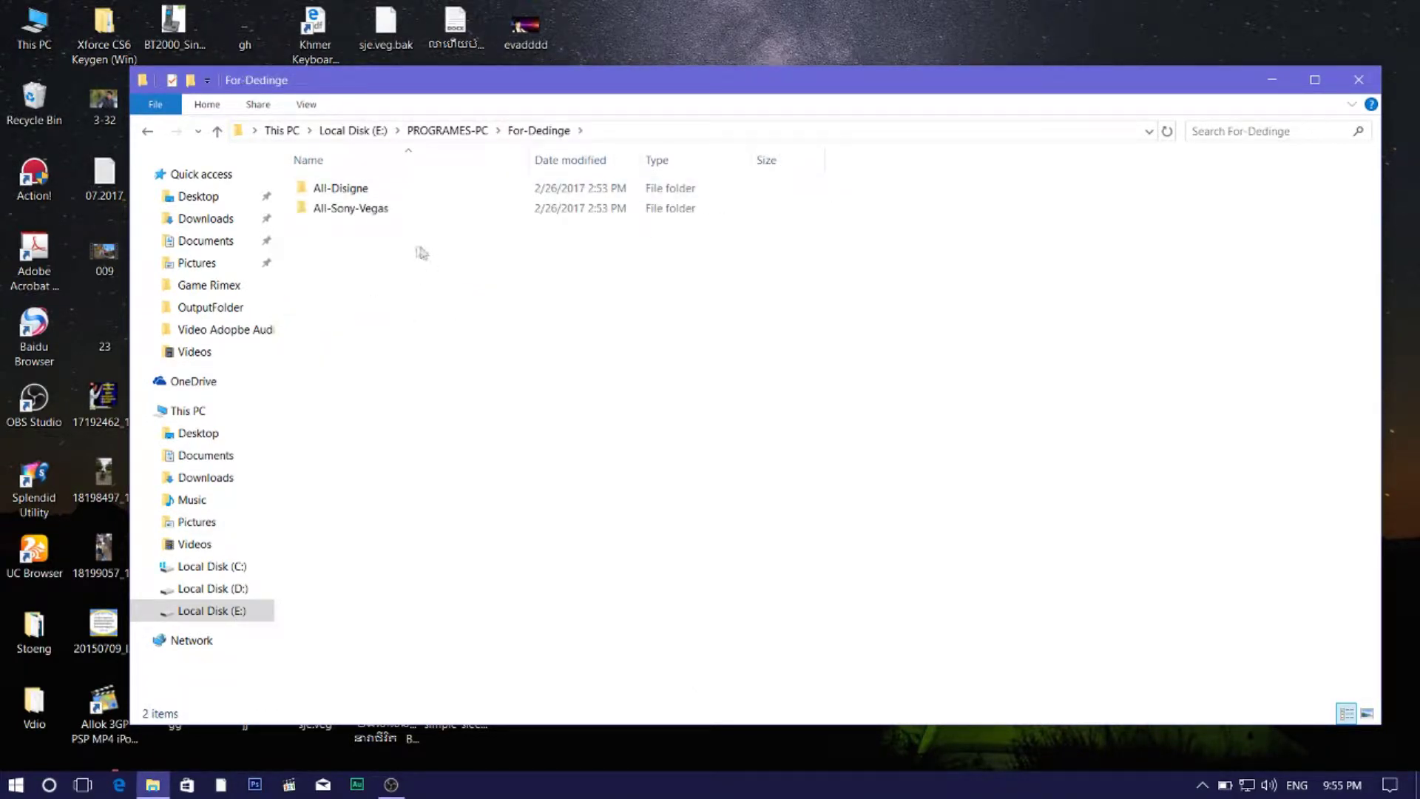
{"action": "mouse_move", "coordinate": [357, 216]}
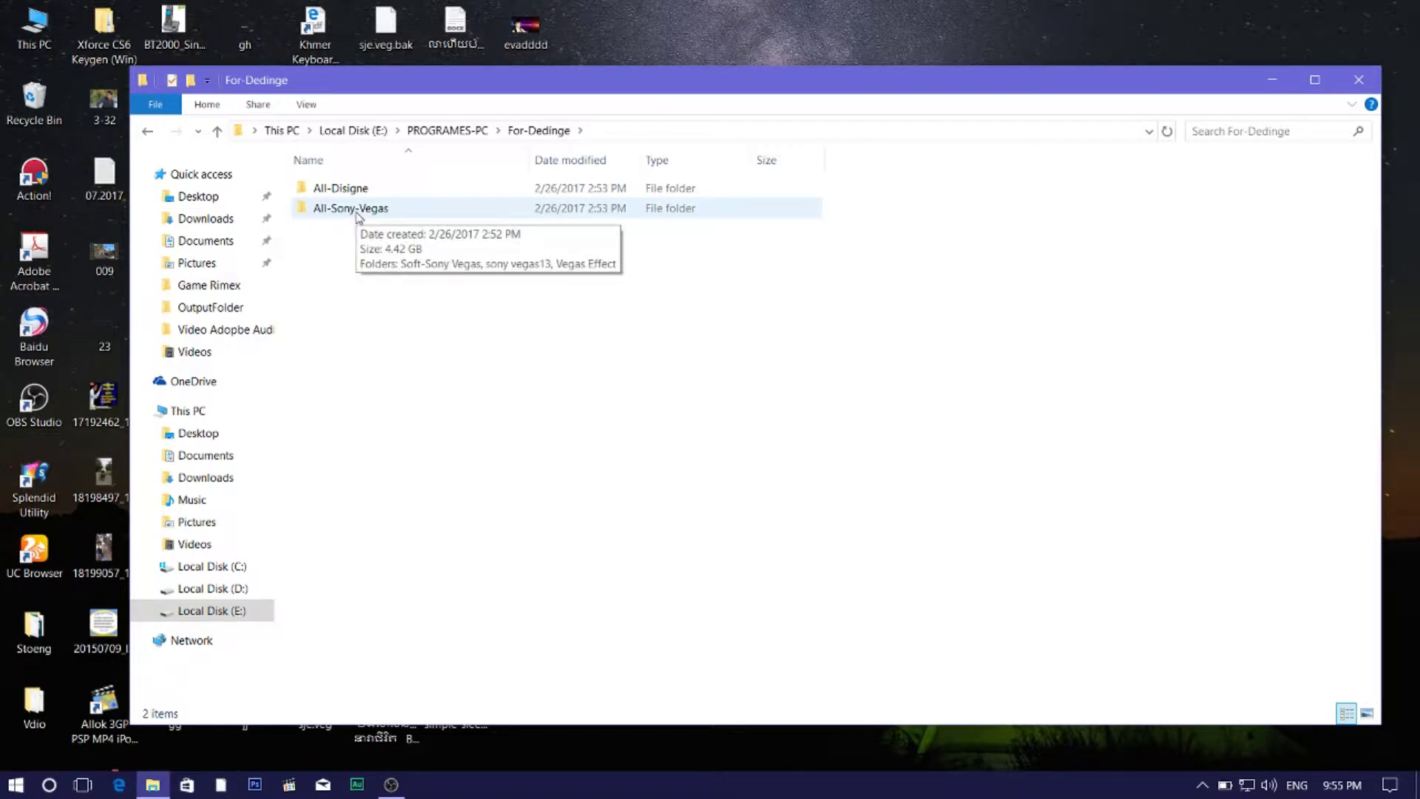
{"action": "double_click", "coordinate": [357, 214]}
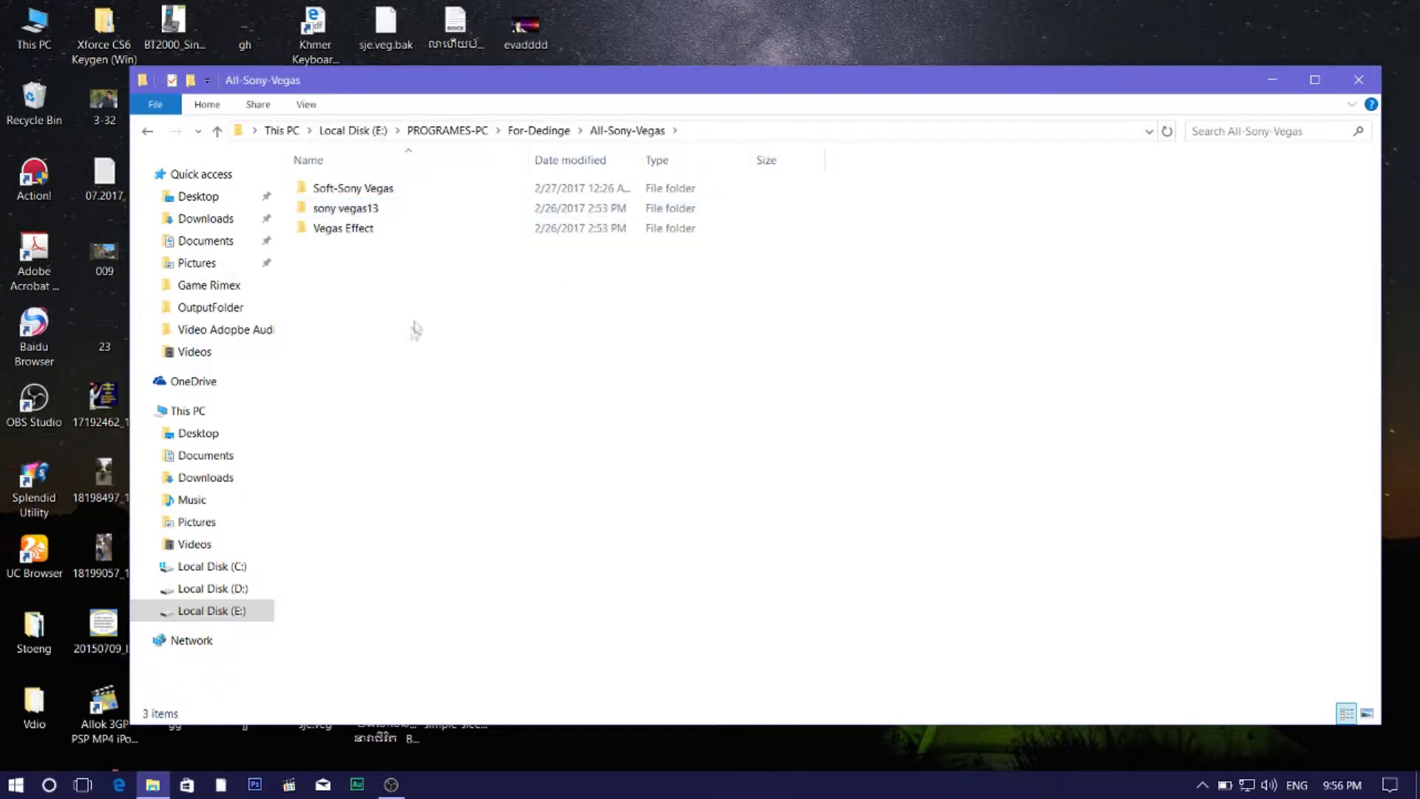
{"action": "mouse_move", "coordinate": [413, 197]}
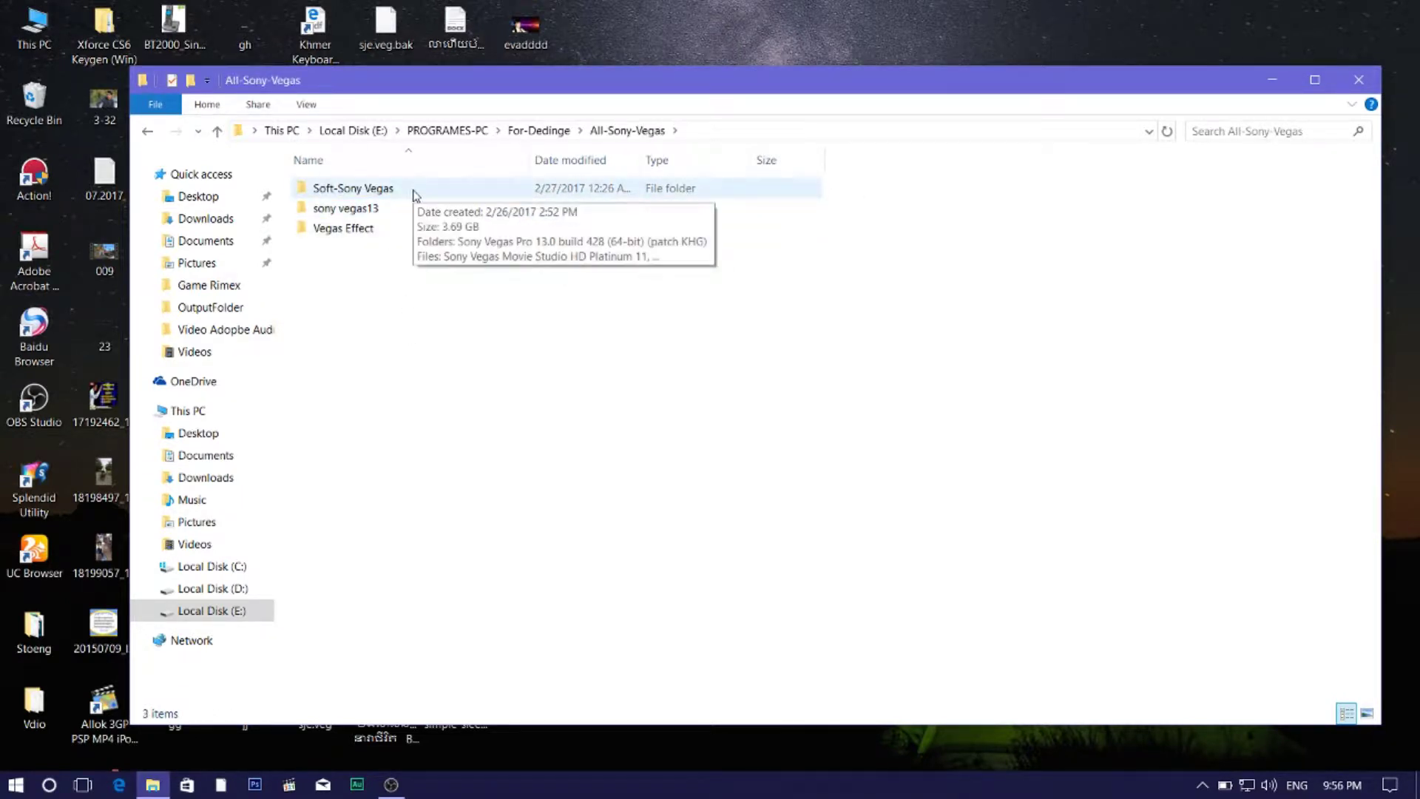
{"action": "double_click", "coordinate": [406, 194]}
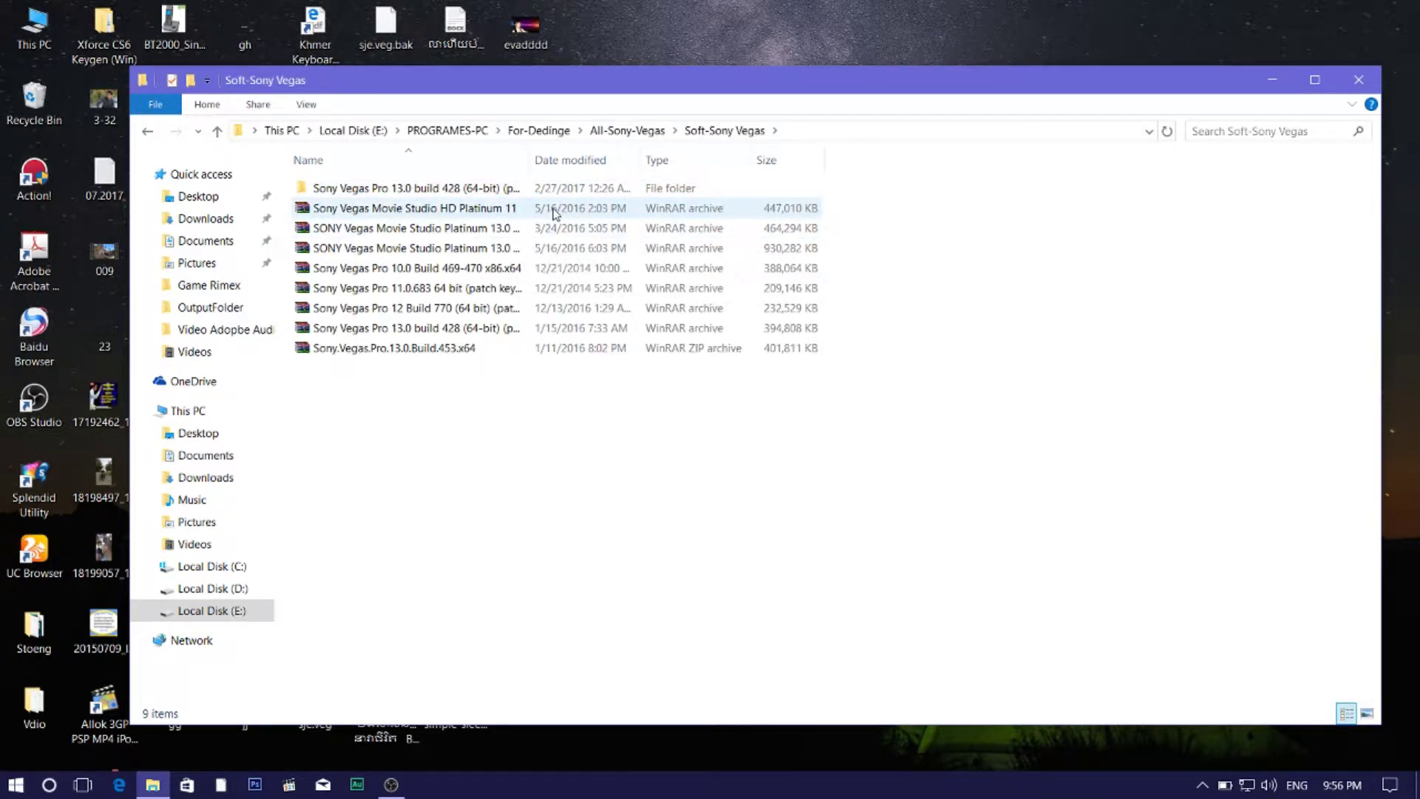
{"action": "left_click", "coordinate": [386, 191]}
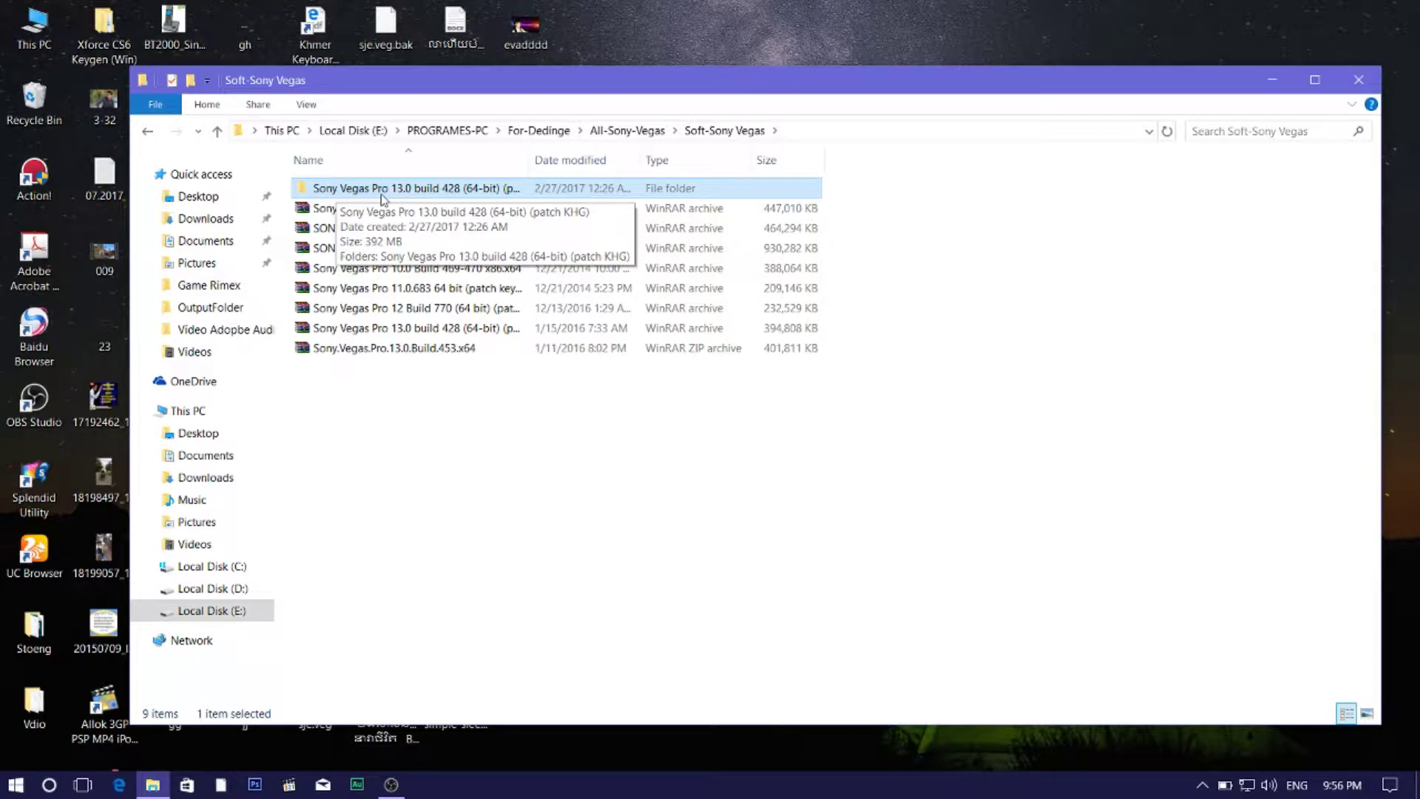
{"action": "double_click", "coordinate": [420, 189]}
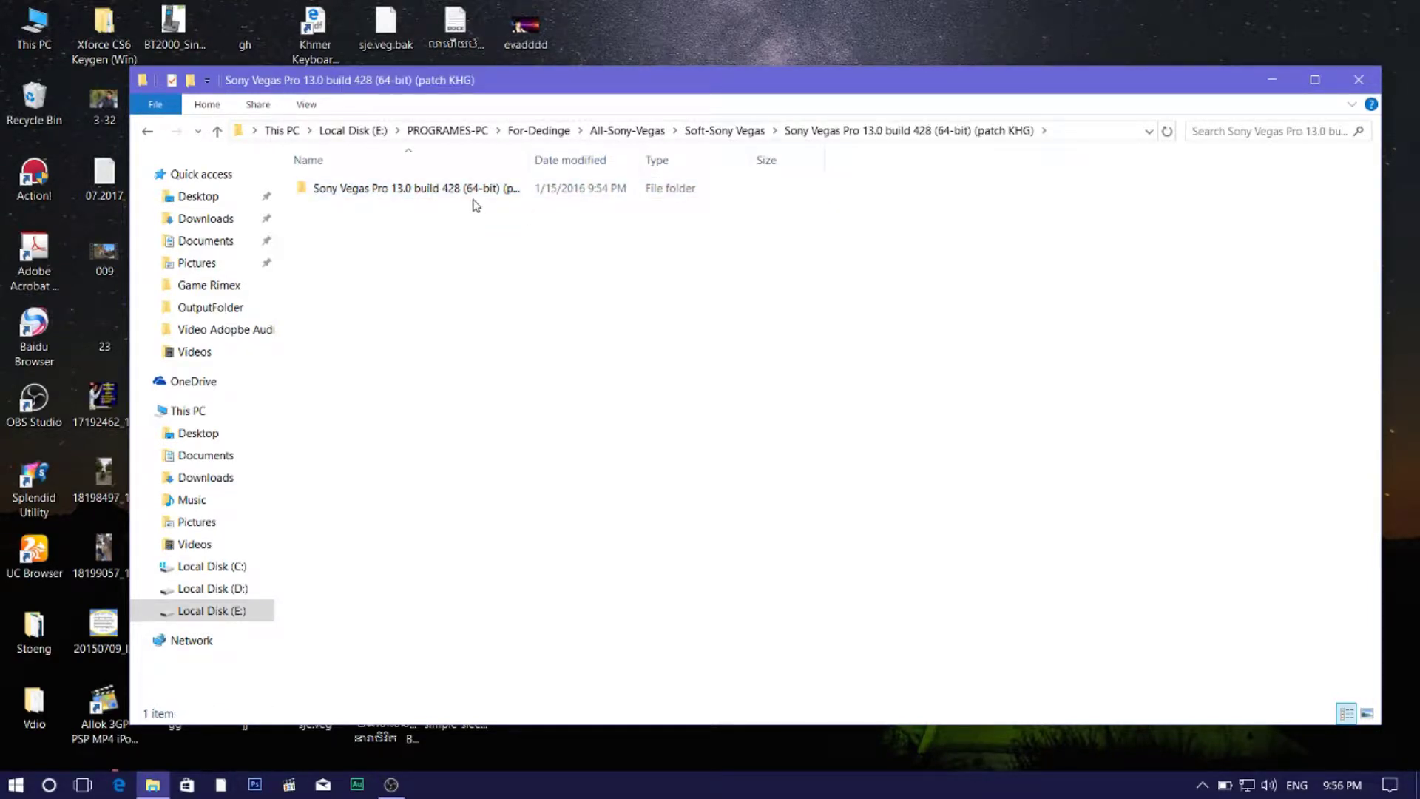
{"action": "double_click", "coordinate": [444, 191]}
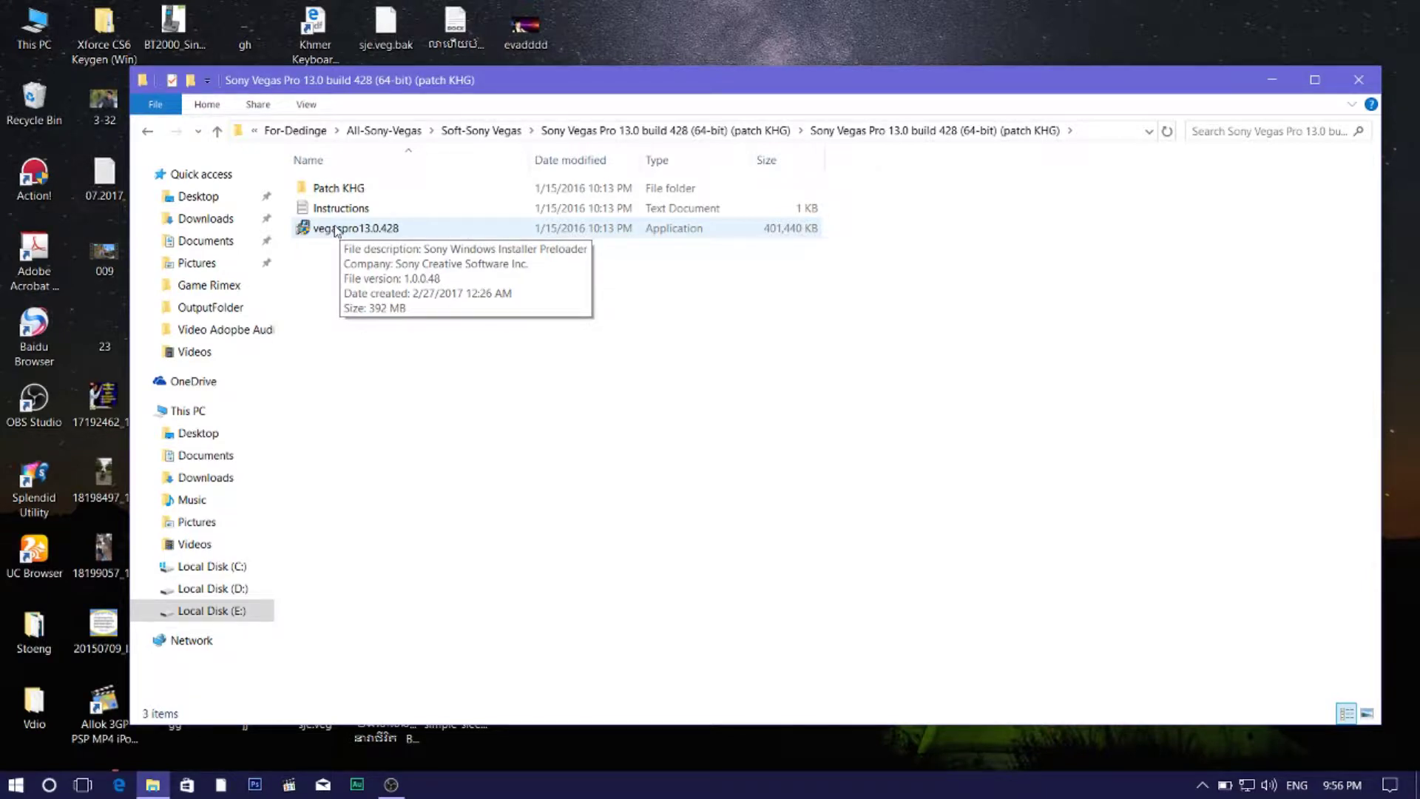
- Launch the vegaspro13.0.428 installer and move its wizard window slightly off the file list
{"action": "double_click", "coordinate": [337, 229]}
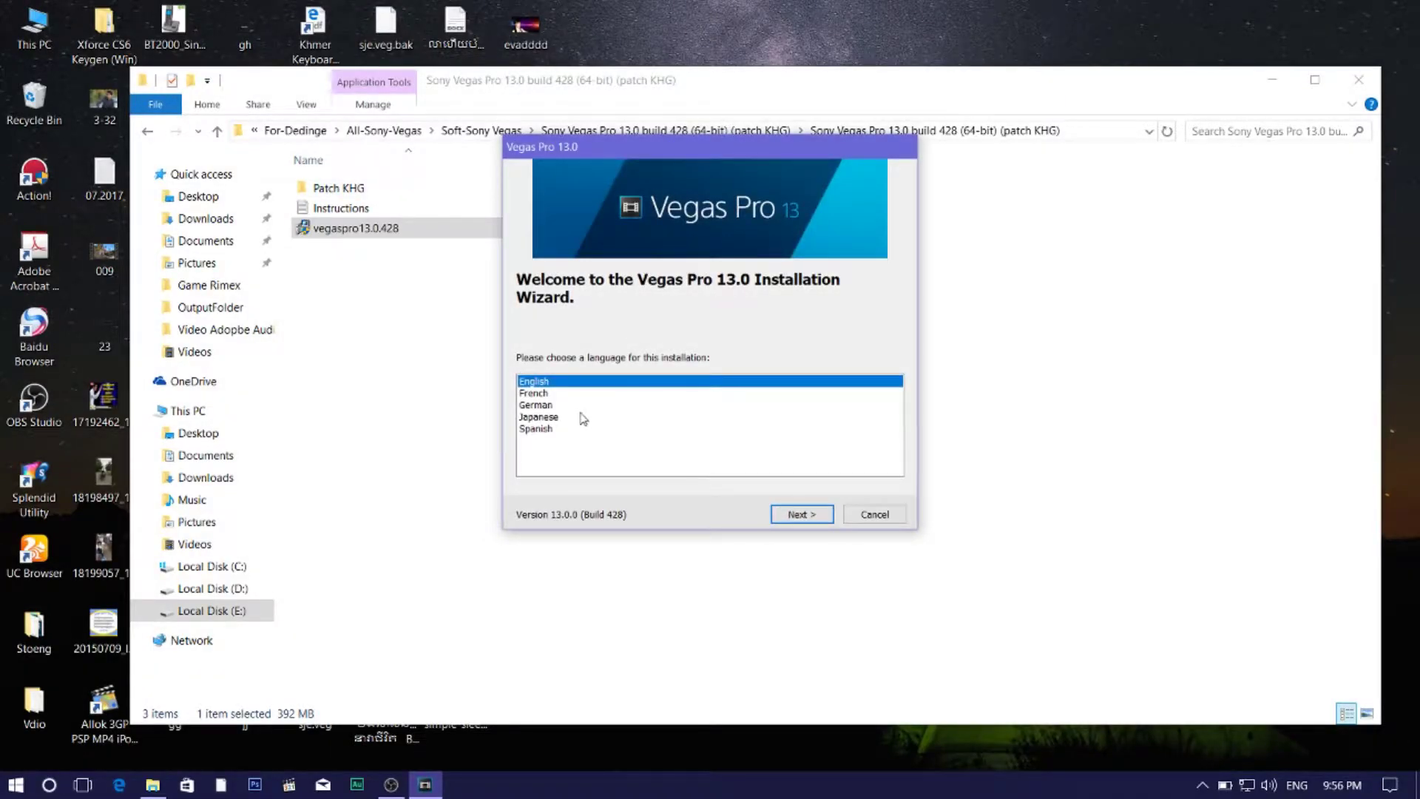
{"action": "left_click_drag", "start_coordinate": [685, 157], "coordinate": [747, 163]}
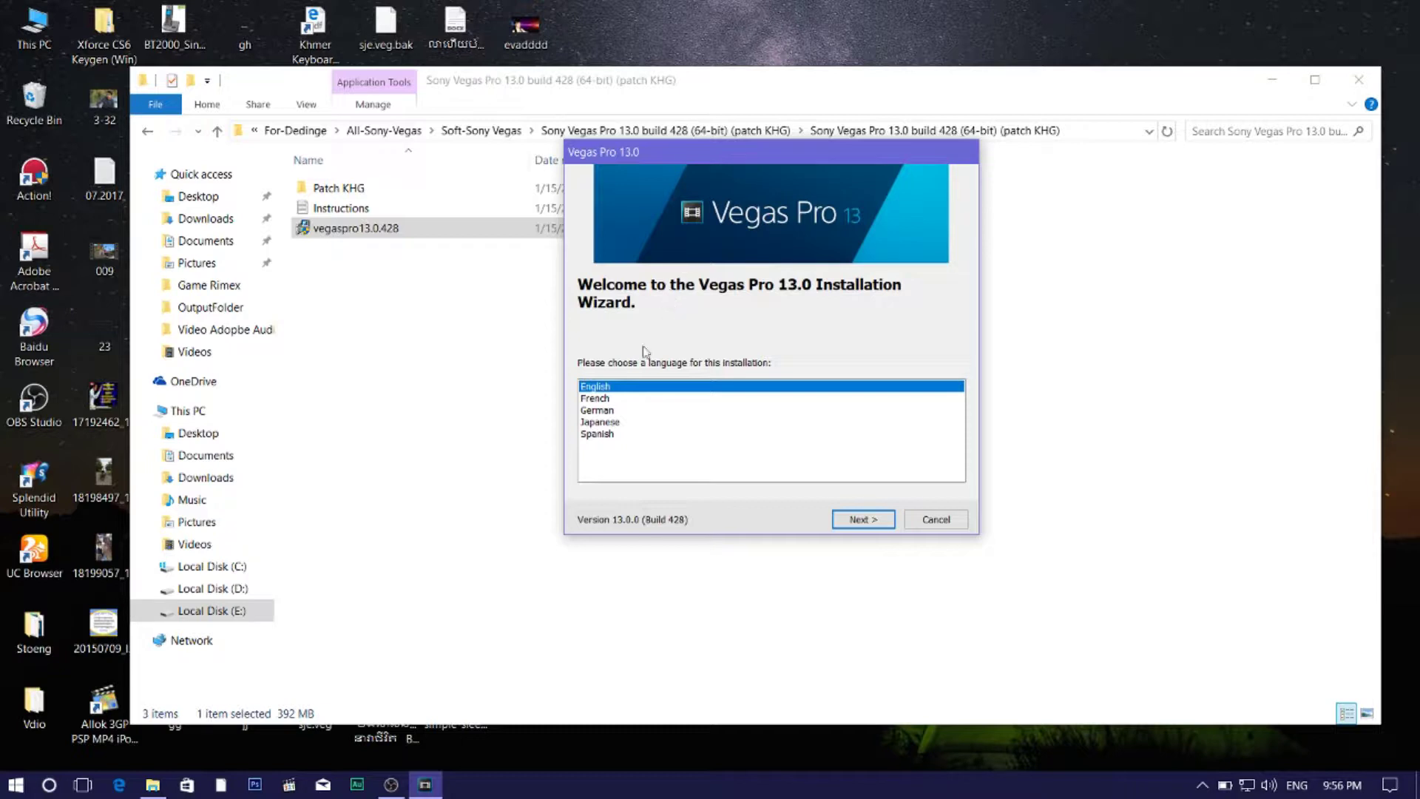
{"action": "left_click", "coordinate": [603, 398]}
{"action": "left_click", "coordinate": [604, 411]}
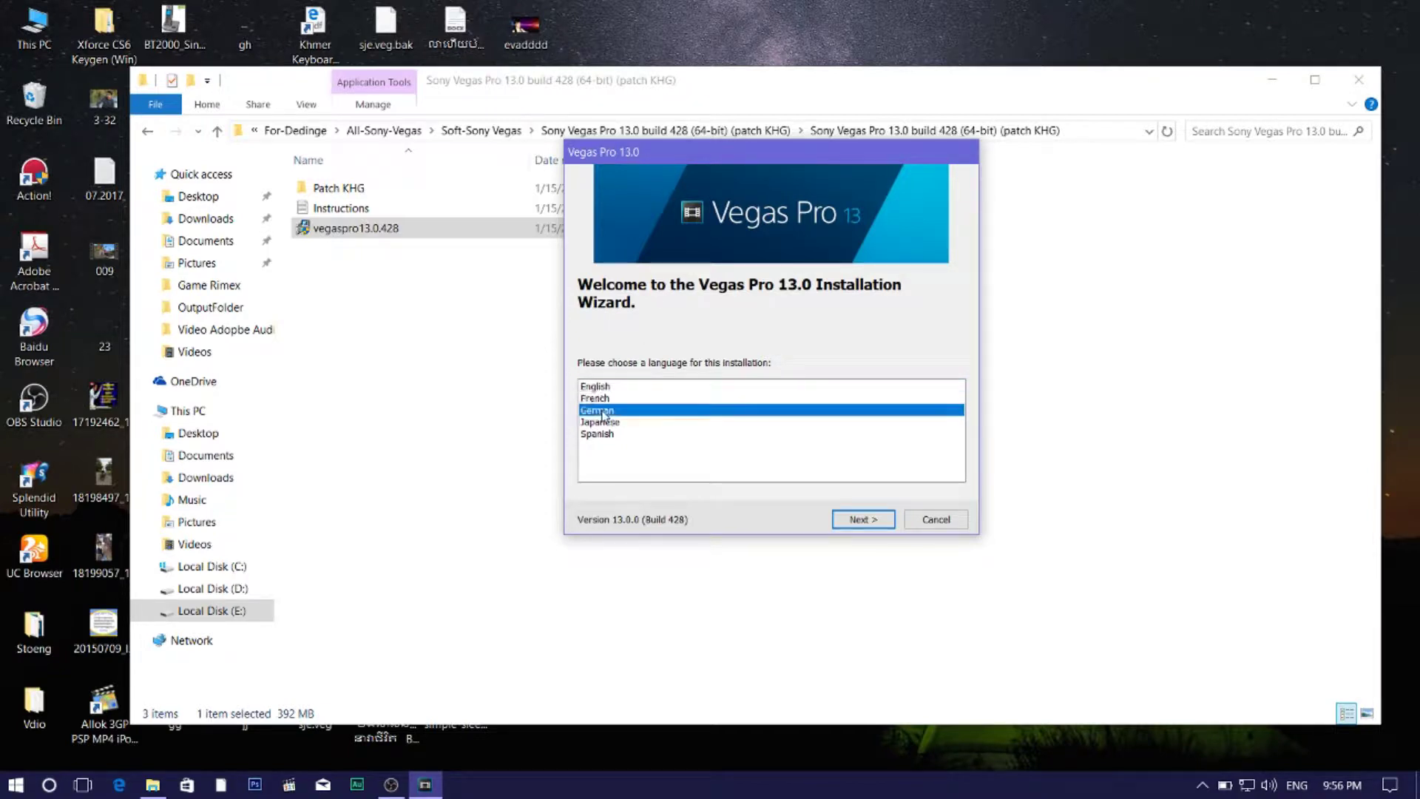
{"action": "left_click", "coordinate": [601, 424]}
{"action": "left_click", "coordinate": [593, 435]}
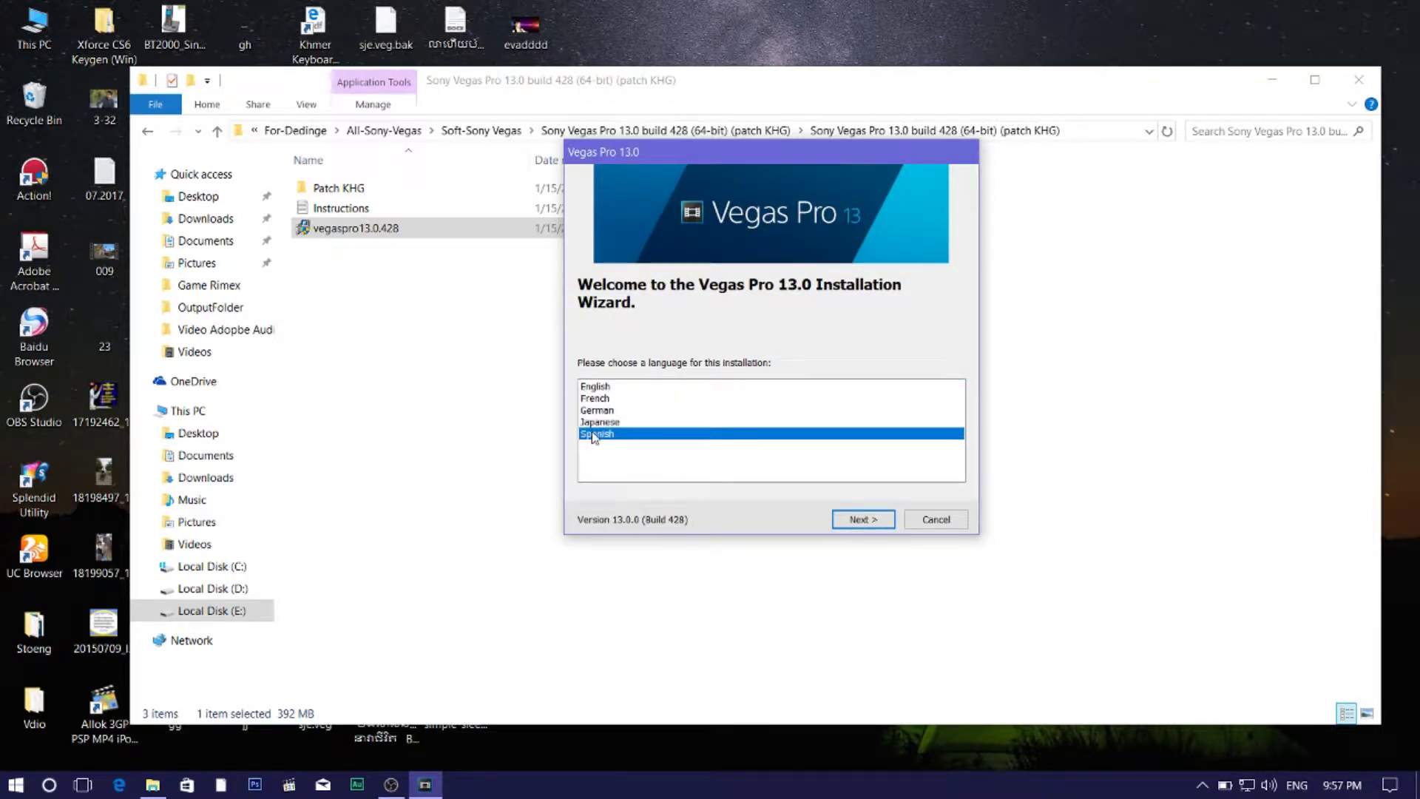
{"action": "key", "text": "Up"}
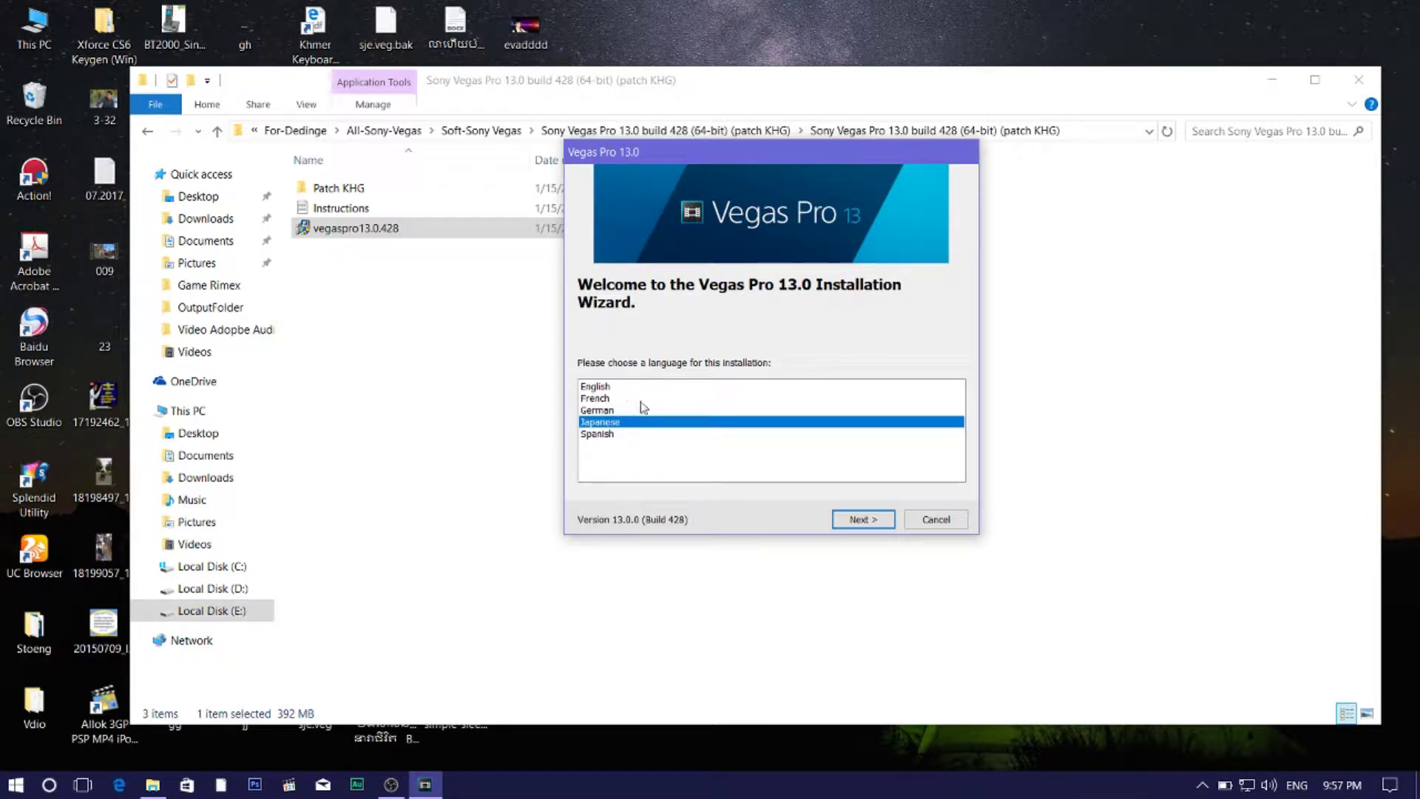
- Choose English as the installation language and agree to the End User License Agreement and Privacy Policy
{"action": "left_click", "coordinate": [598, 387]}
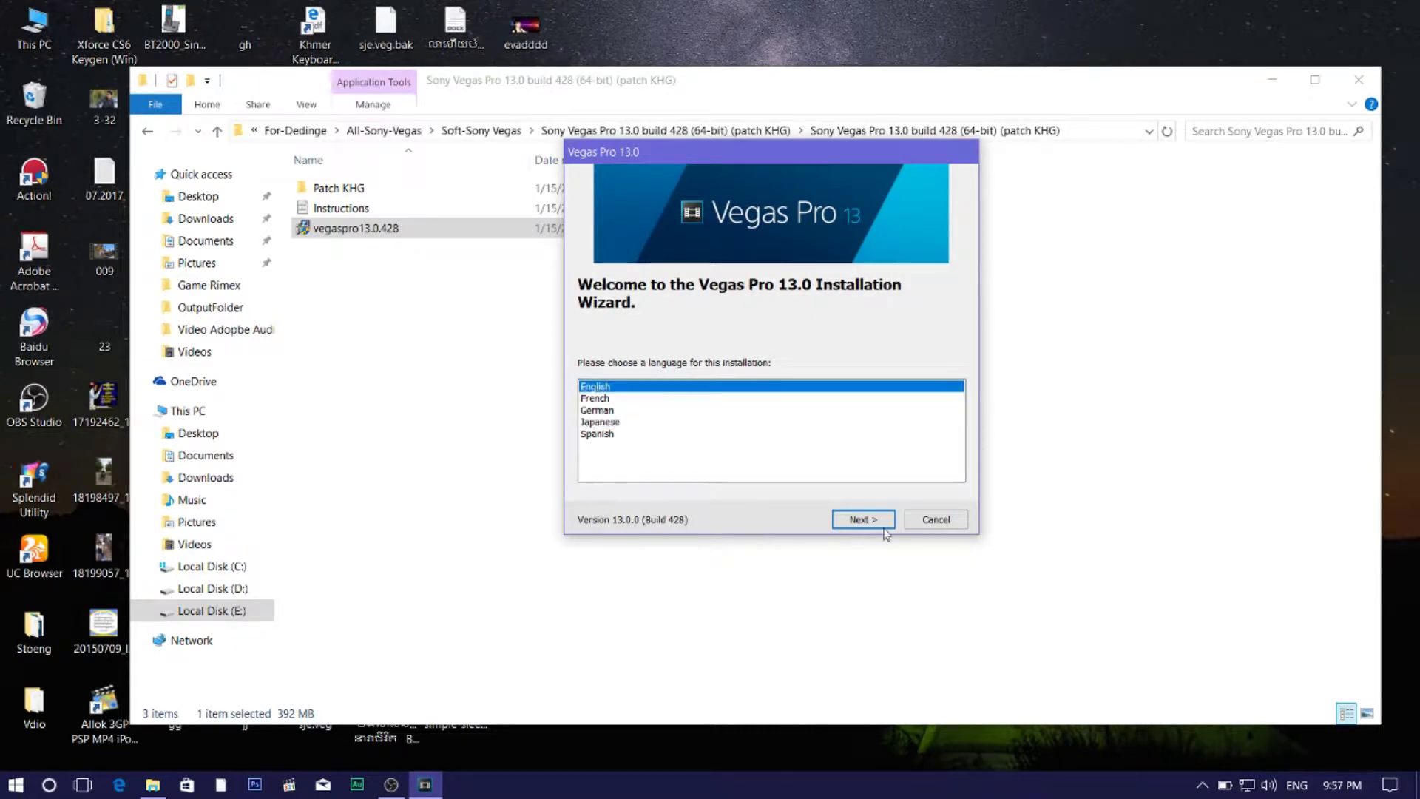
{"action": "left_click", "coordinate": [860, 520]}
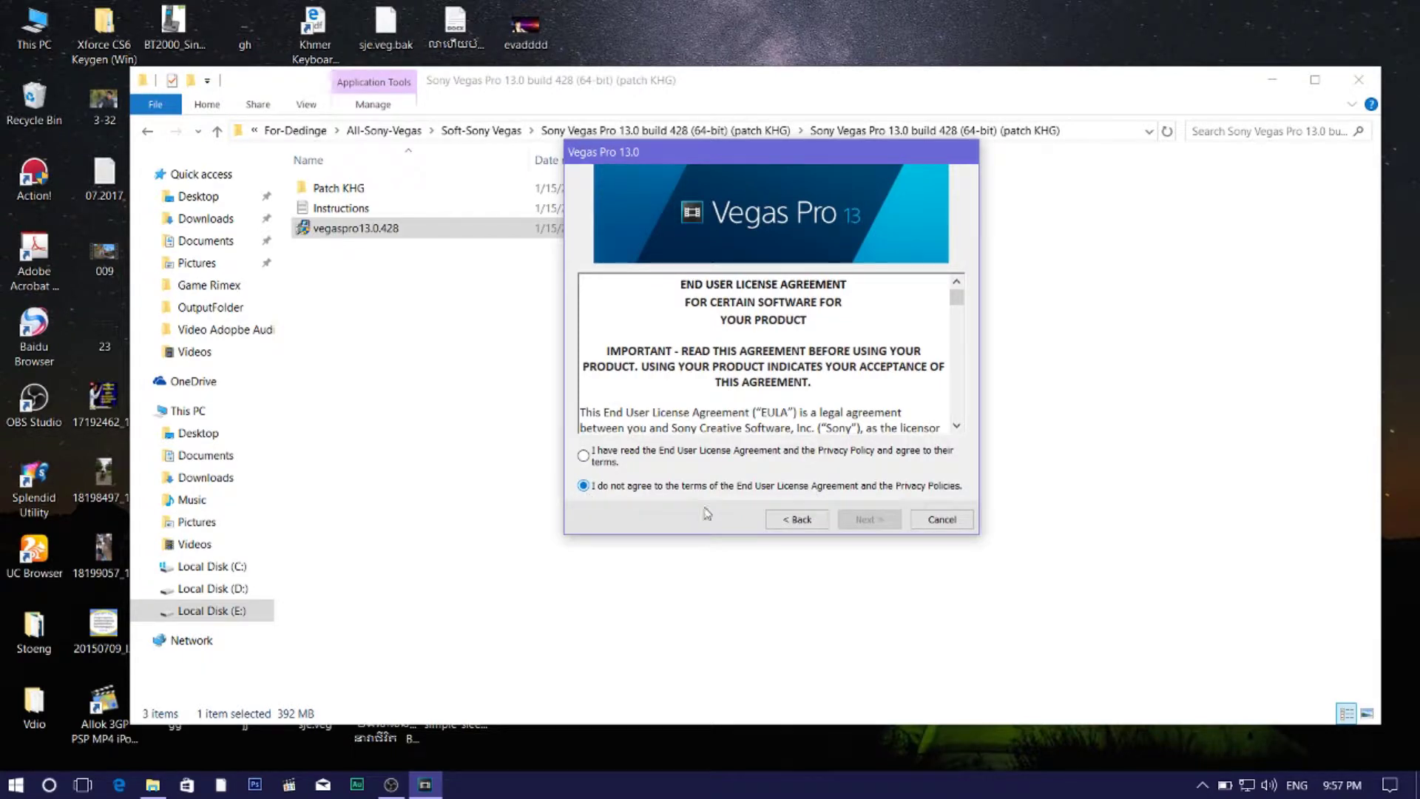
{"action": "scroll", "coordinate": [856, 388], "scroll_direction": "down", "scroll_amount": 3}
{"action": "scroll", "coordinate": [856, 388], "scroll_direction": "down", "scroll_amount": 10}
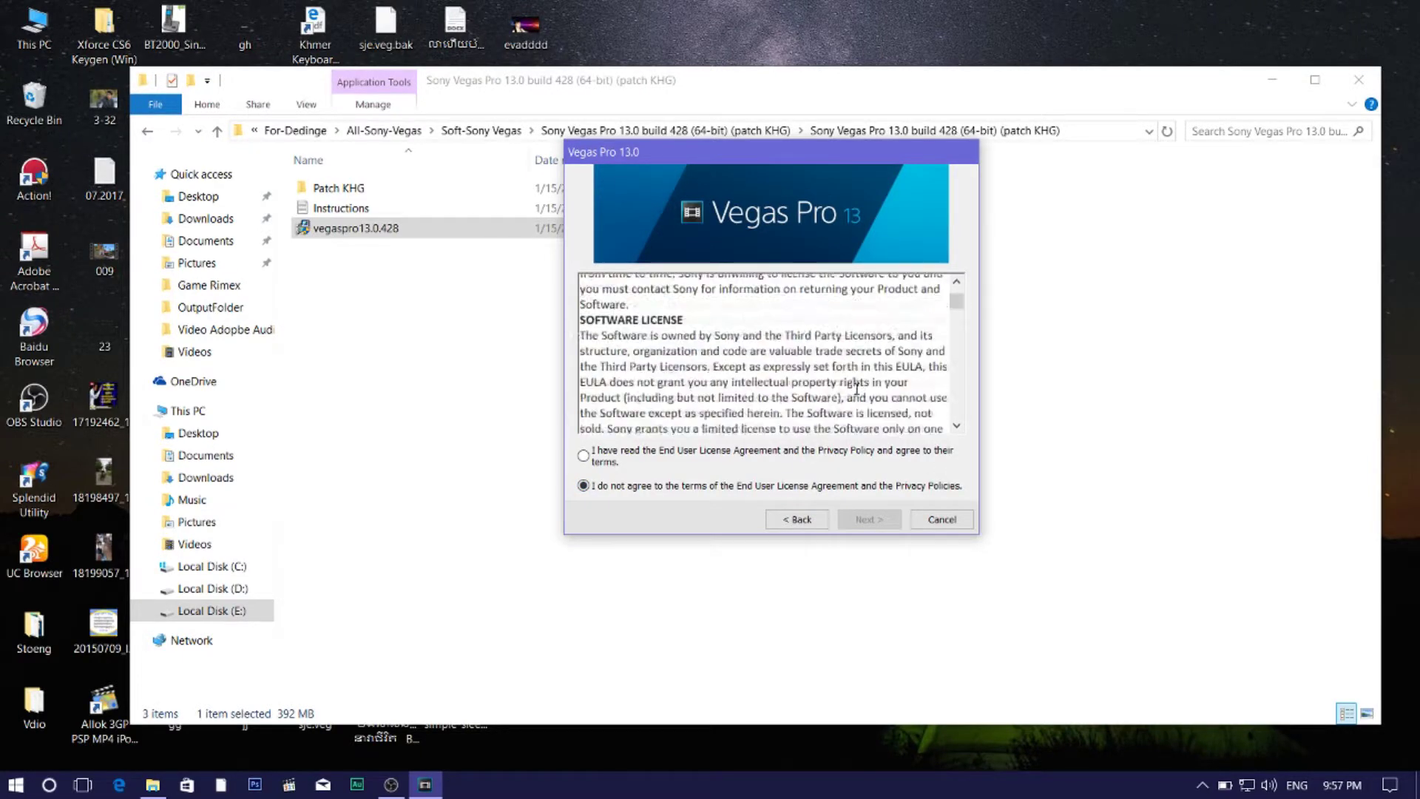
{"action": "scroll", "coordinate": [710, 348], "scroll_direction": "up", "scroll_amount": 2}
{"action": "scroll", "coordinate": [732, 353], "scroll_direction": "down", "scroll_amount": 6}
{"action": "scroll", "coordinate": [747, 358], "scroll_direction": "down", "scroll_amount": 10}
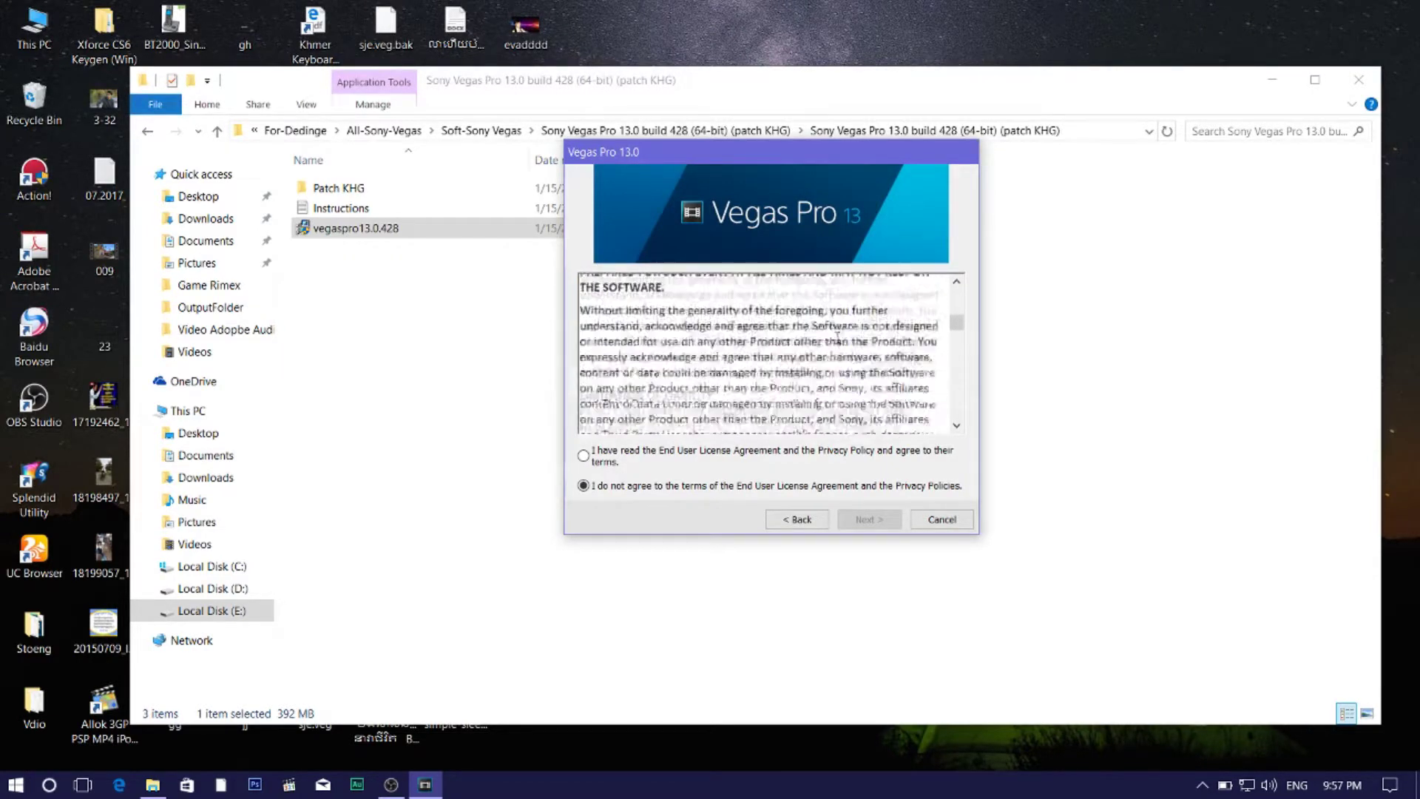
{"action": "left_click", "coordinate": [584, 456]}
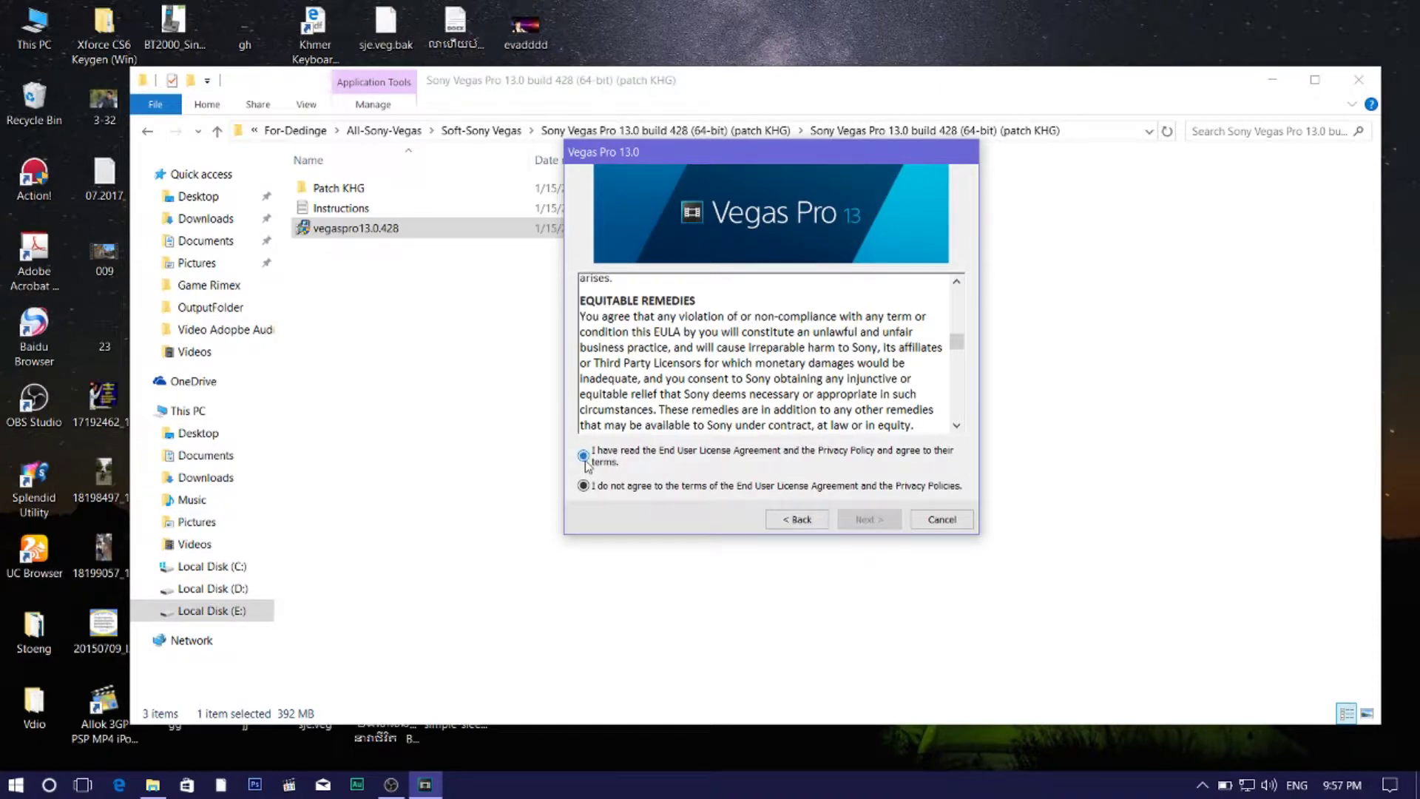
{"action": "left_click", "coordinate": [877, 523]}
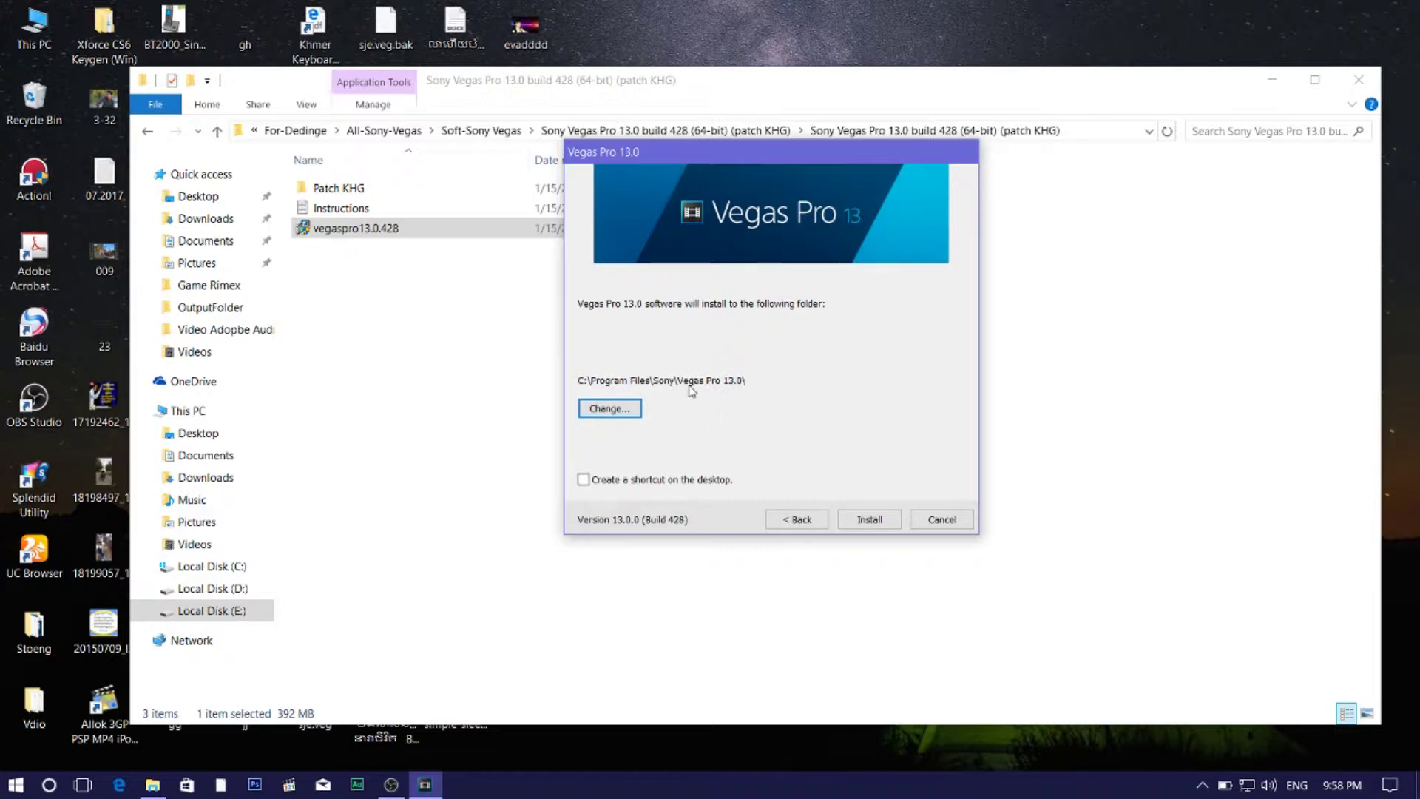
- Install Vegas Pro 13.0 to the proposed C:\Program Files\Sony\Vegas Pro 13.0\ folder and finish the wizard
{"action": "left_click", "coordinate": [583, 481]}
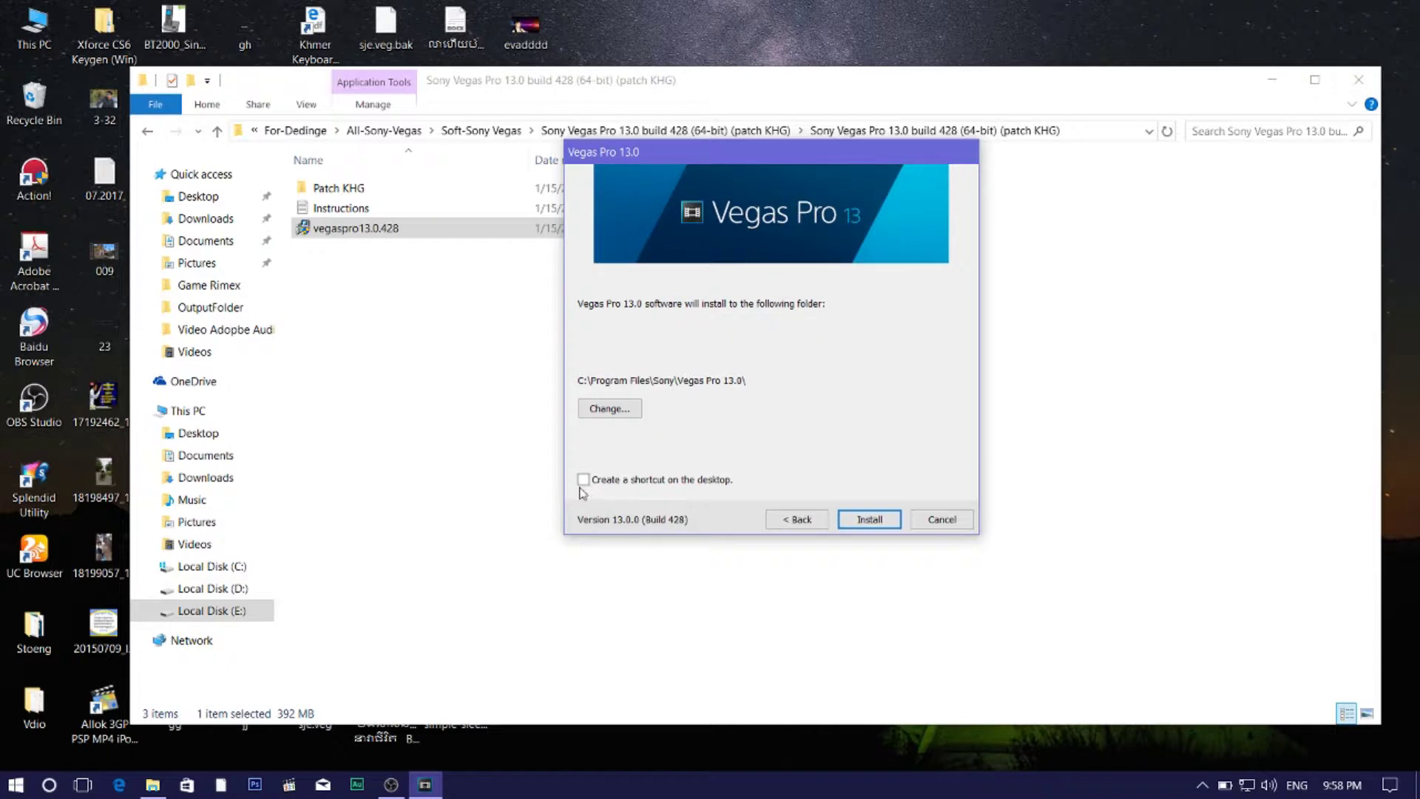
{"action": "left_click", "coordinate": [871, 519]}
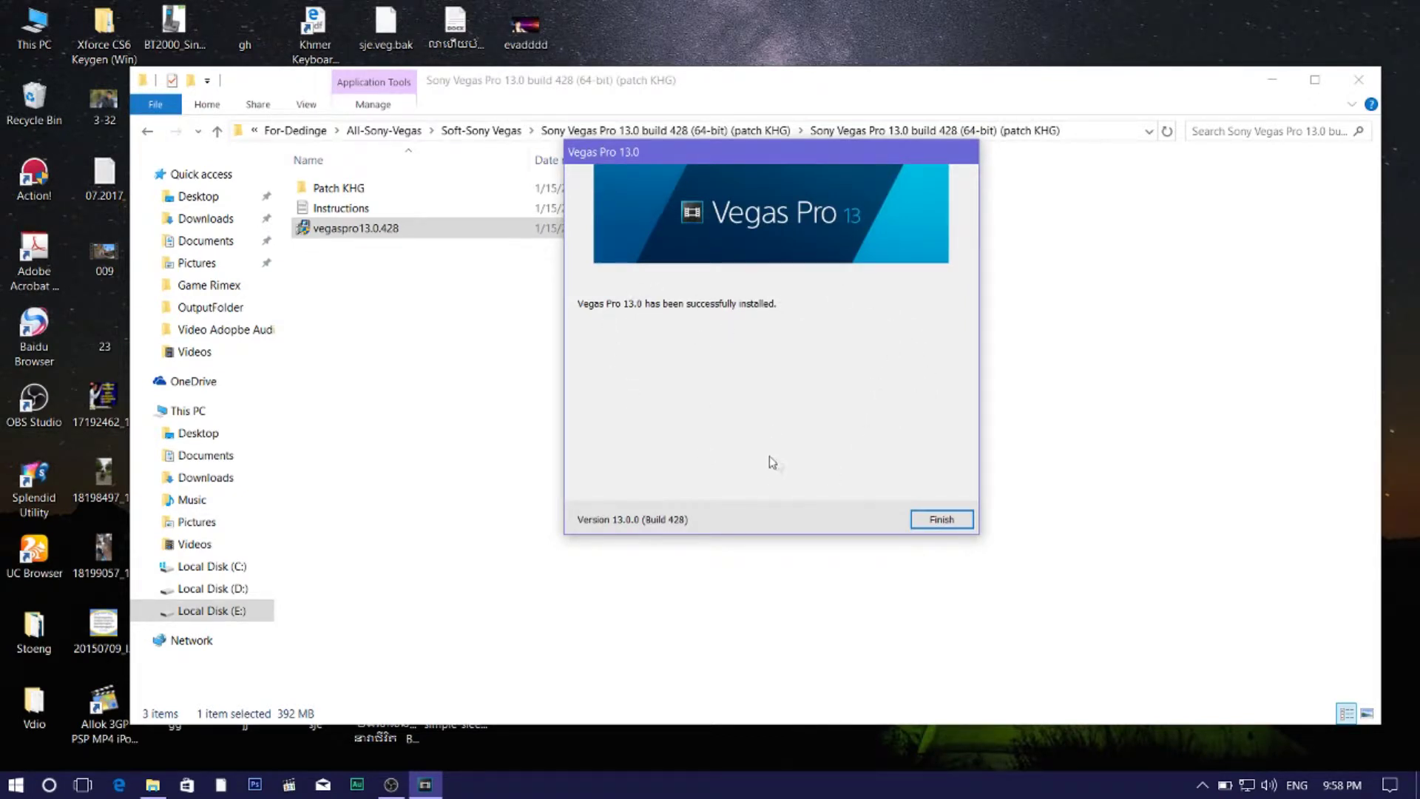
{"action": "left_click", "coordinate": [942, 520]}
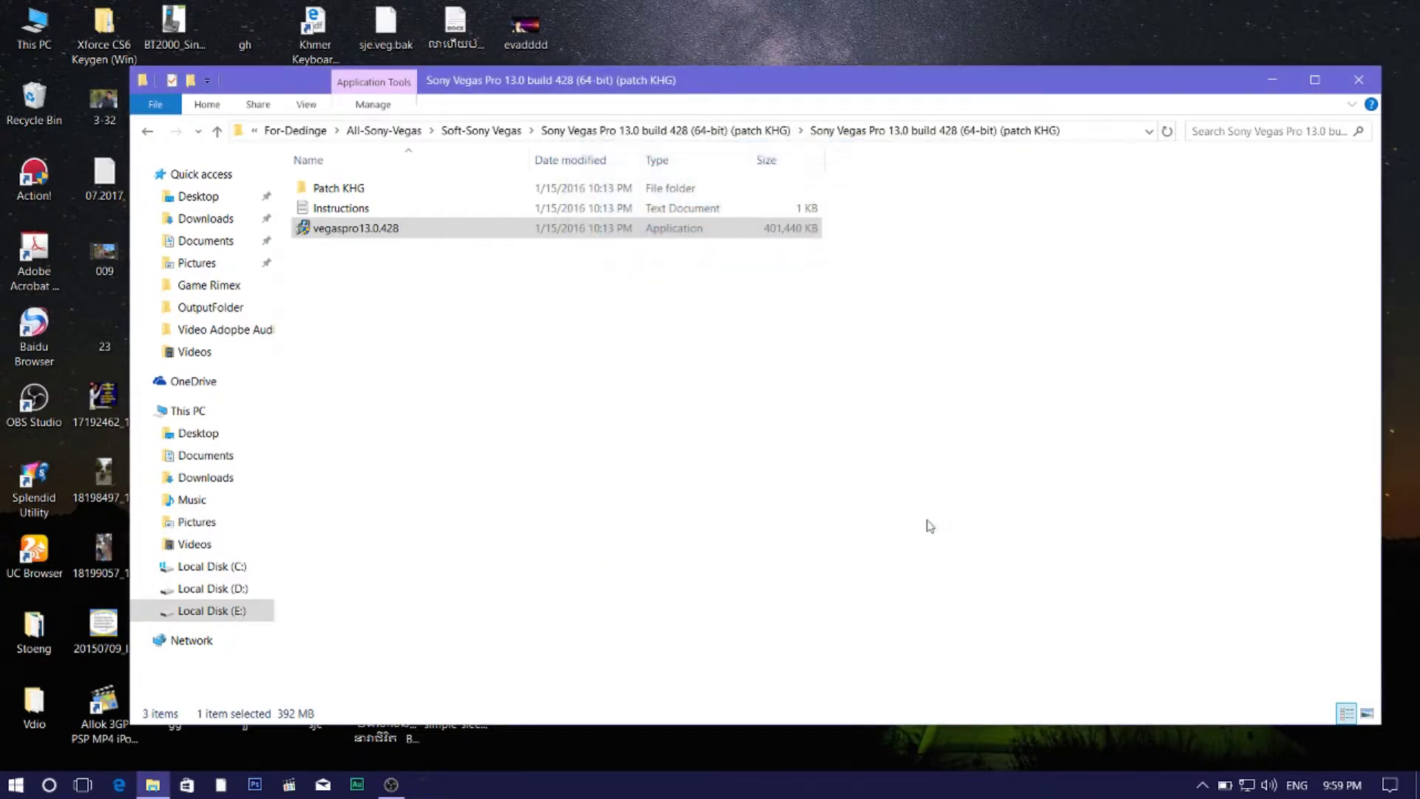
- Move the installer folder's window aside to uncover the desktop icons
{"action": "left_click_drag", "start_coordinate": [571, 95], "coordinate": [845, 135]}
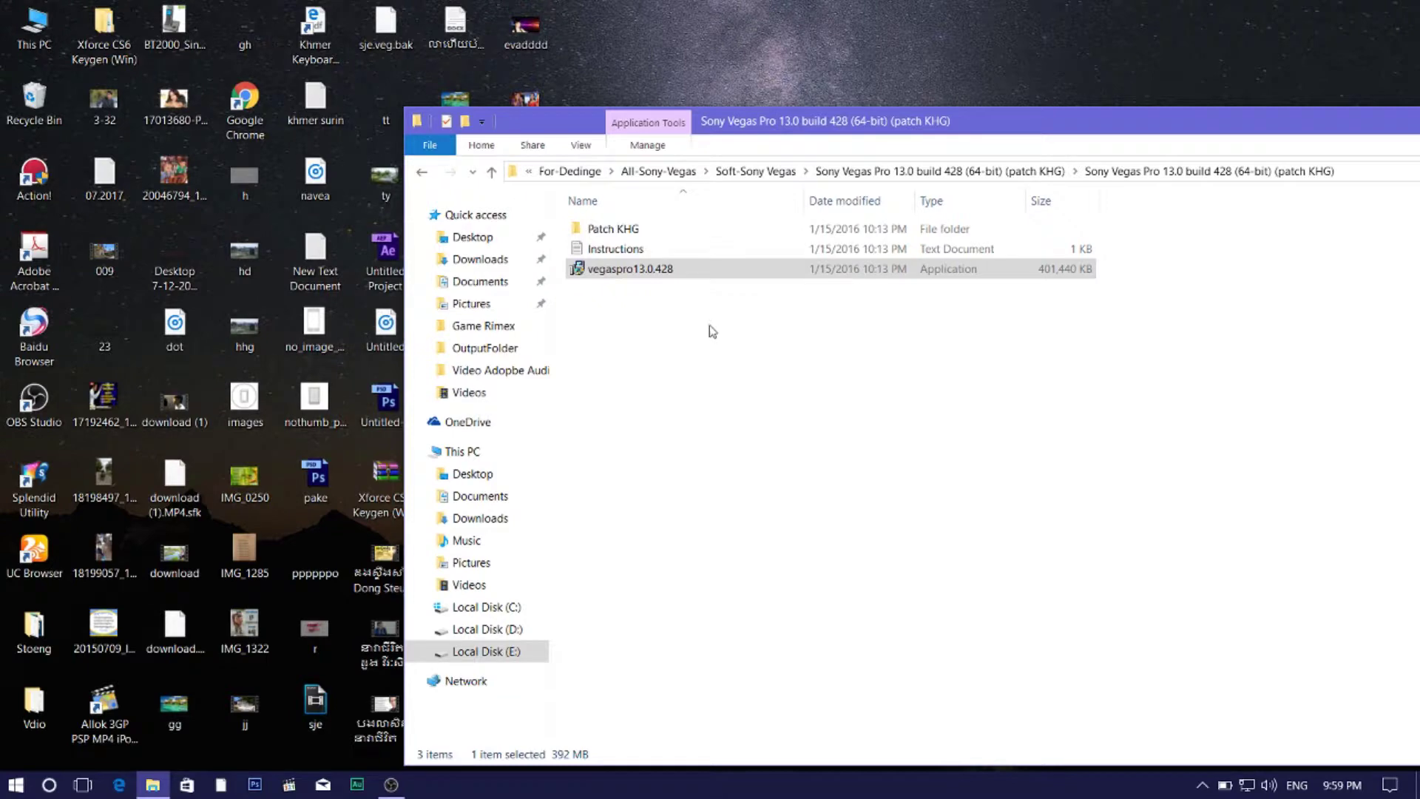
{"action": "left_click_drag", "start_coordinate": [567, 124], "coordinate": [635, 106]}
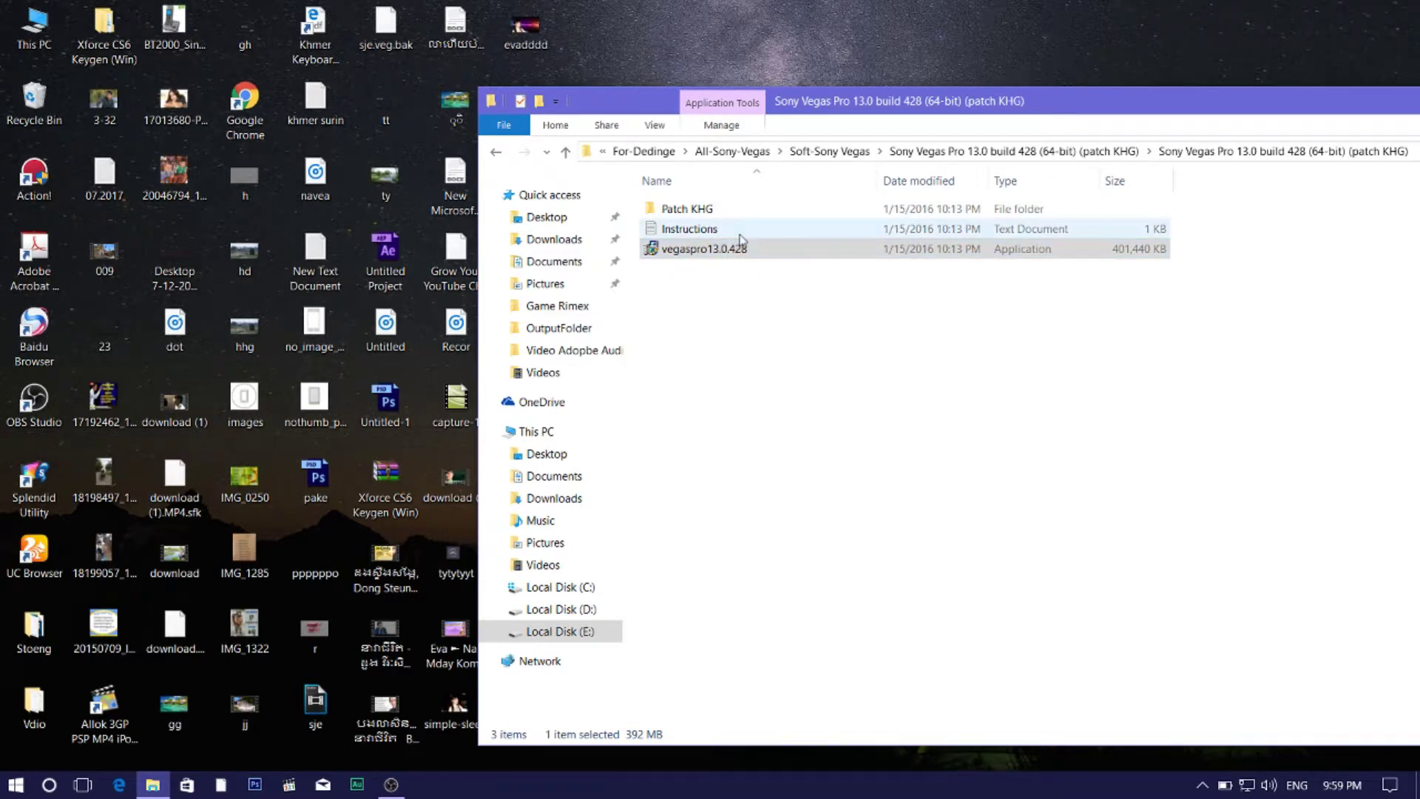
- Run vegas.pro.13.0.(64-bit)-patch from the Patch KHG folder as administrator and exit its window
{"action": "double_click", "coordinate": [688, 209]}
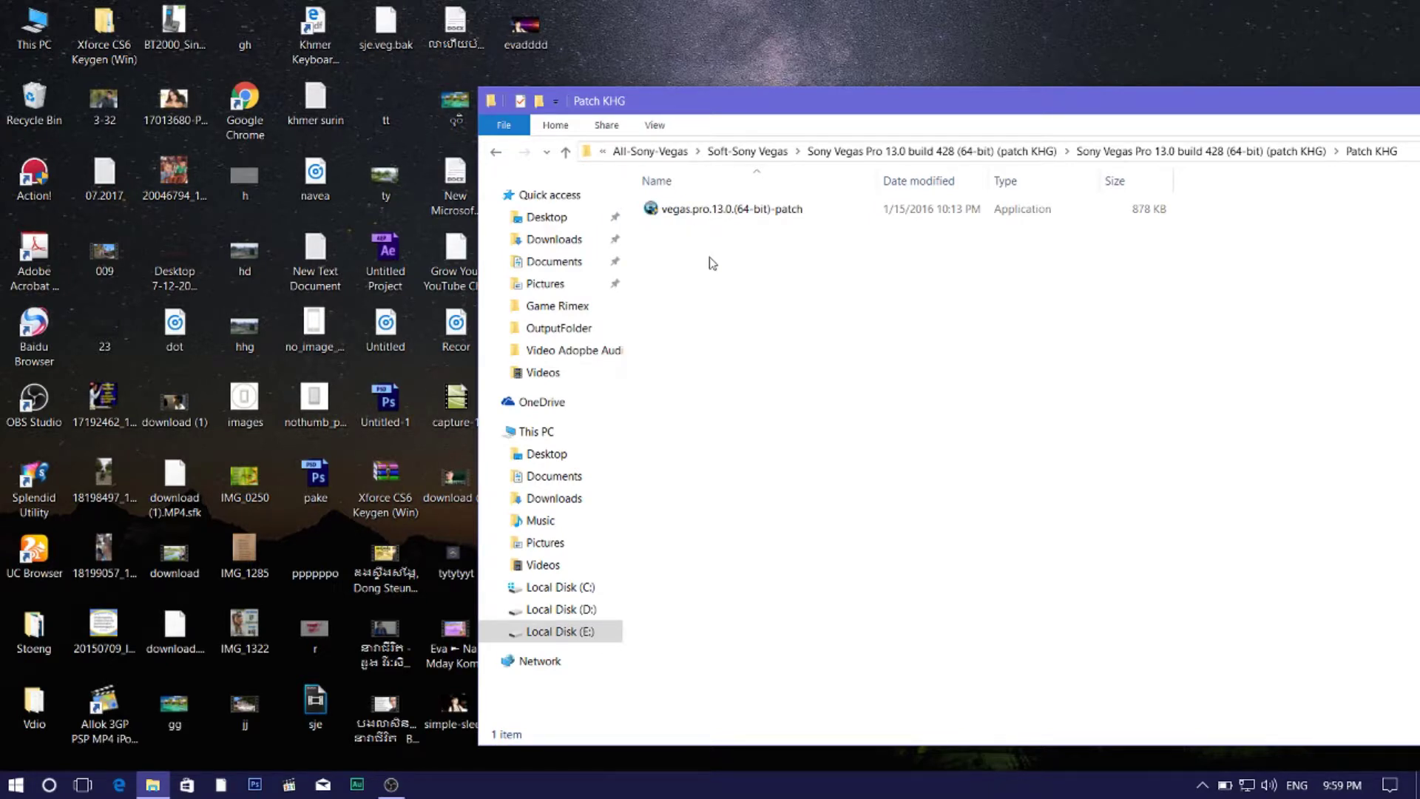
{"action": "double_click", "coordinate": [712, 212]}
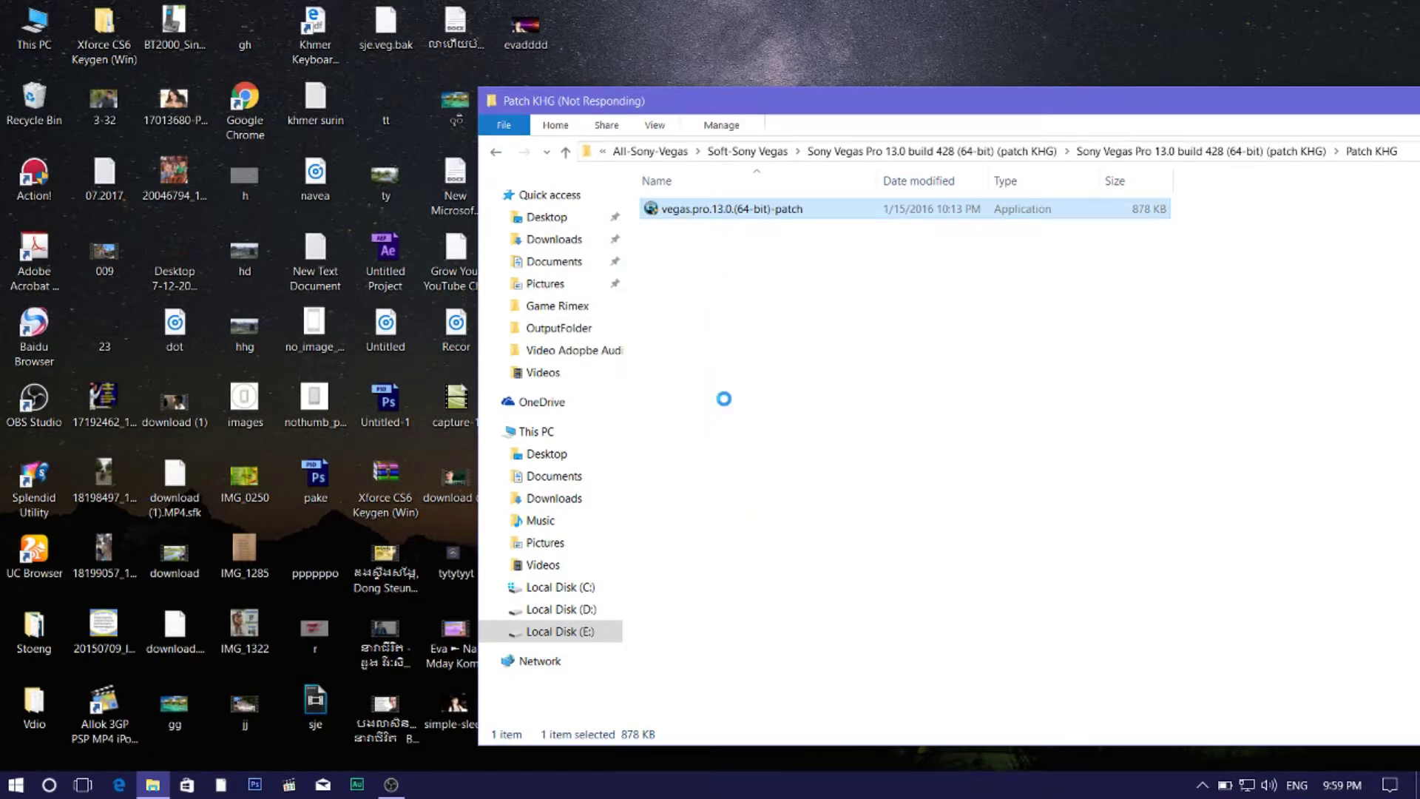
{"action": "right_click", "coordinate": [678, 4]}
{"action": "left_click", "coordinate": [710, 58]}
{"action": "right_click", "coordinate": [722, 33]}
{"action": "left_click", "coordinate": [762, 89]}
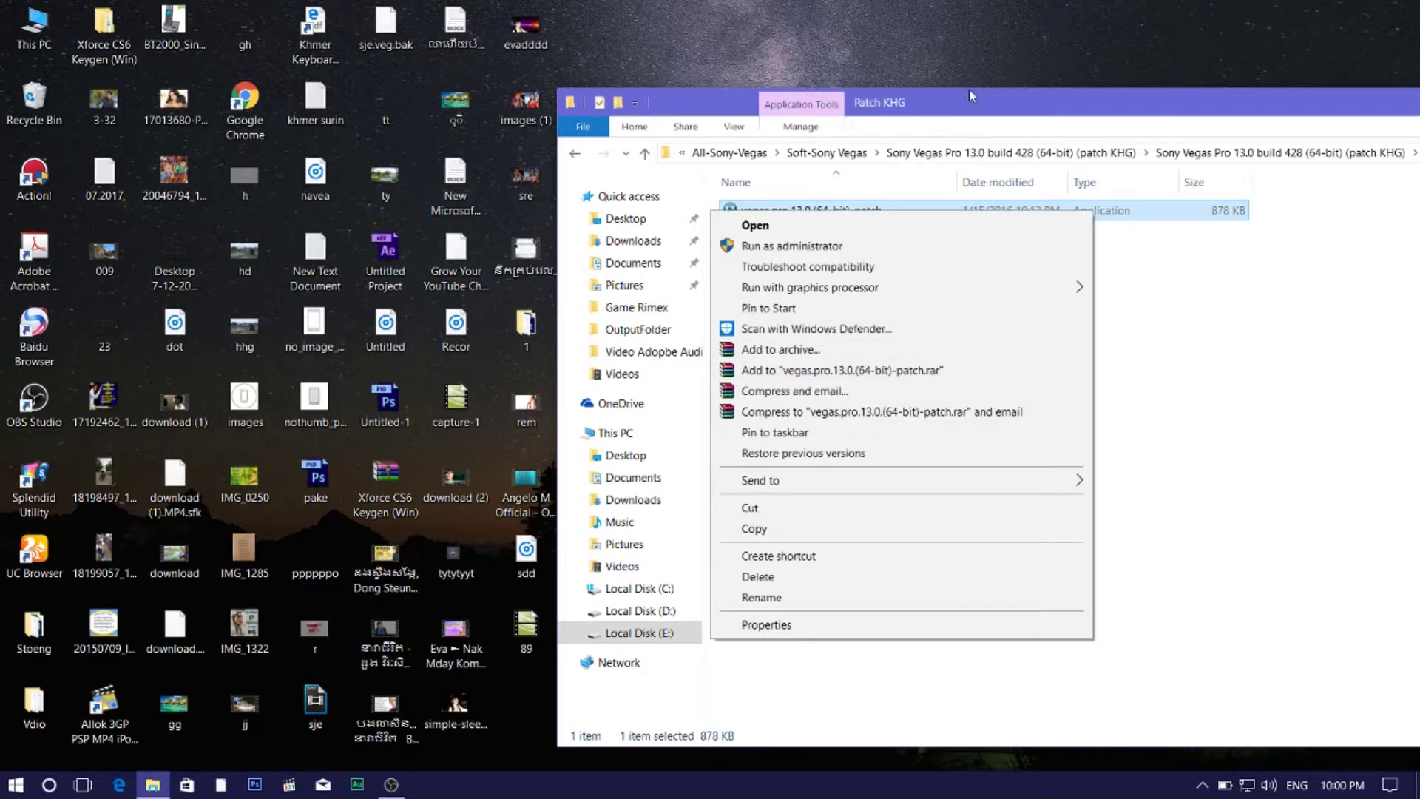
{"action": "left_click", "coordinate": [803, 225]}
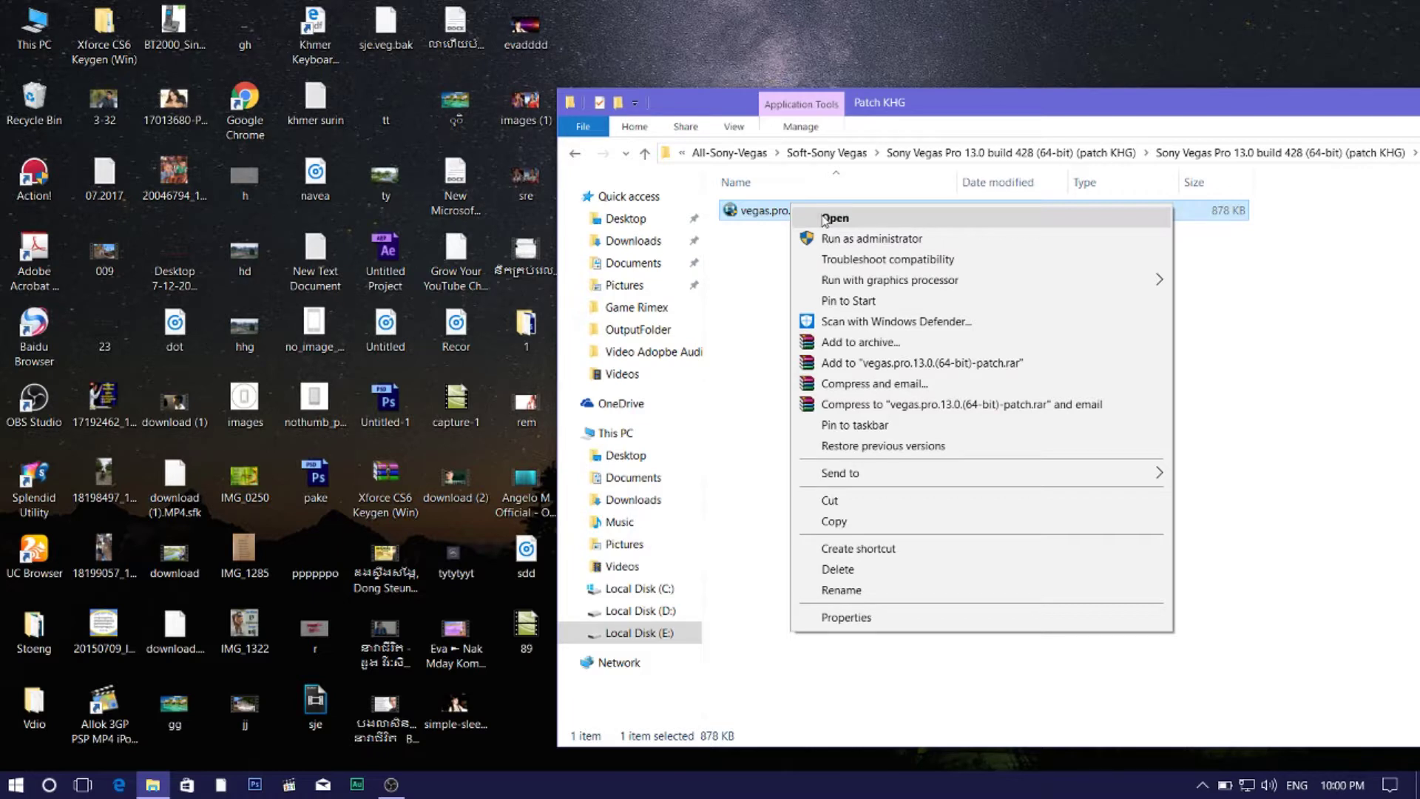
{"action": "left_click", "coordinate": [868, 240]}
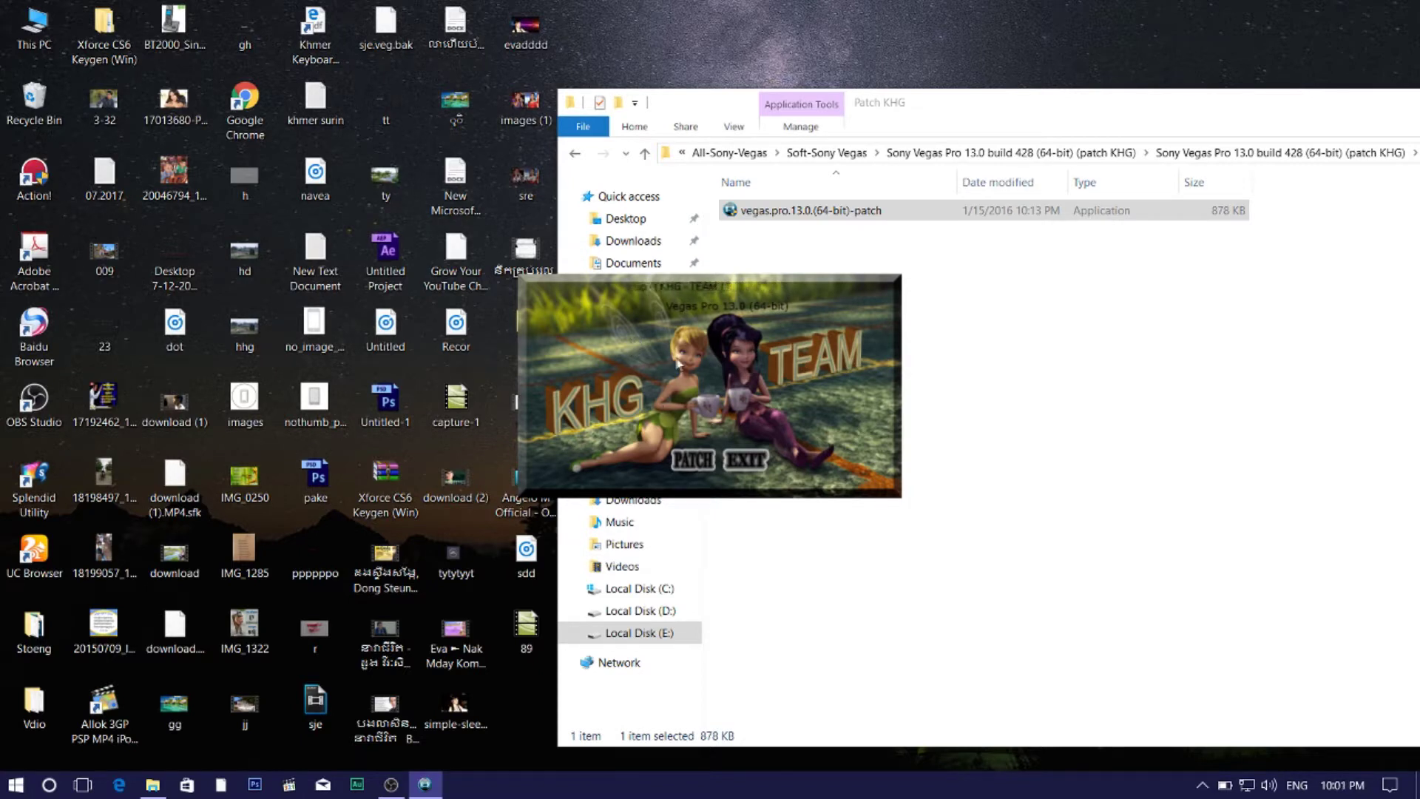
{"action": "left_click", "coordinate": [748, 461]}
- Clear the Patch KHG folder's window off the desktop and refresh the desktop several times
{"action": "left_click_drag", "start_coordinate": [685, 102], "coordinate": [913, 128]}
{"action": "right_click", "coordinate": [642, 181]}
{"action": "left_click", "coordinate": [670, 238]}
{"action": "right_click", "coordinate": [627, 181]}
{"action": "left_click", "coordinate": [673, 235]}
{"action": "right_click", "coordinate": [631, 173]}
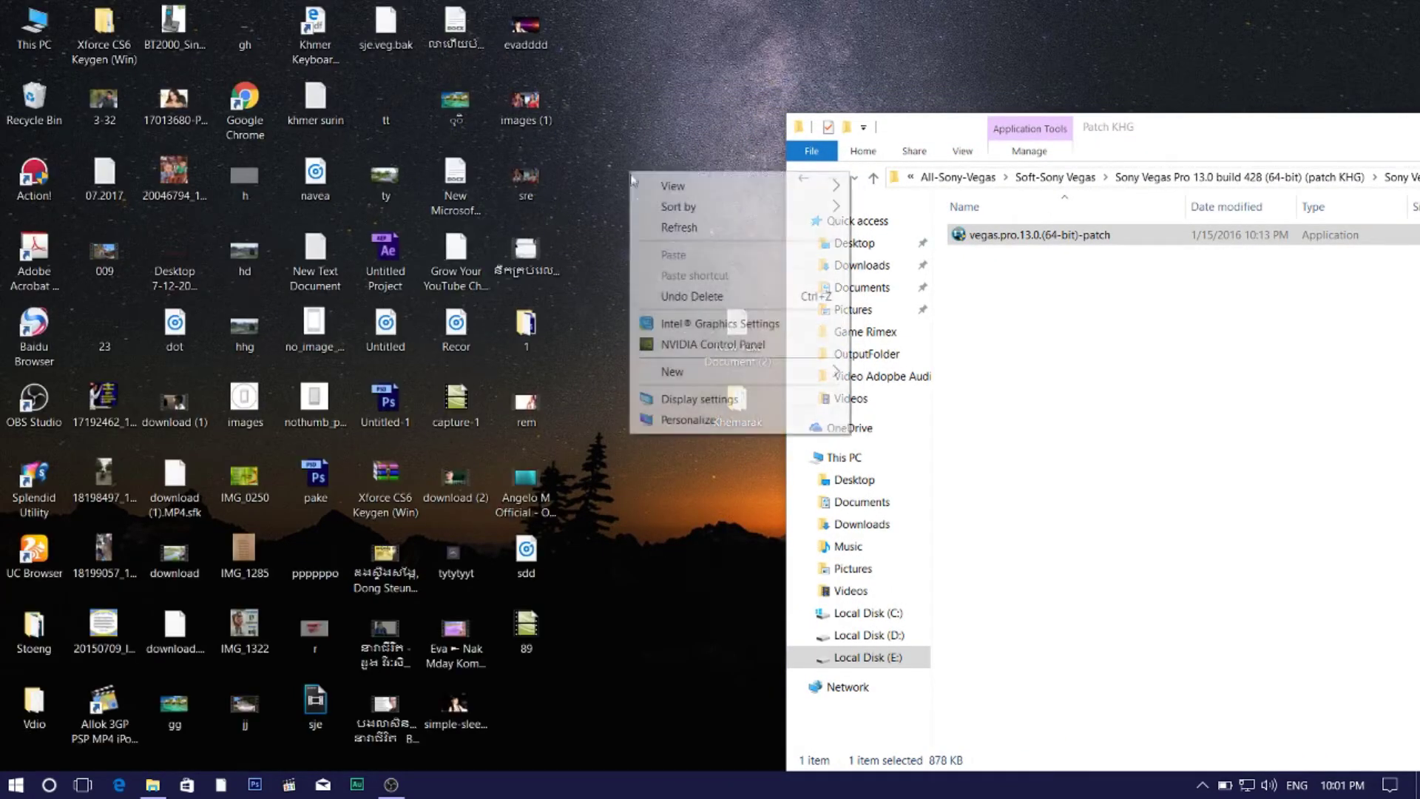
{"action": "left_click", "coordinate": [681, 235]}
{"action": "right_click", "coordinate": [643, 187]}
{"action": "left_click", "coordinate": [686, 245]}
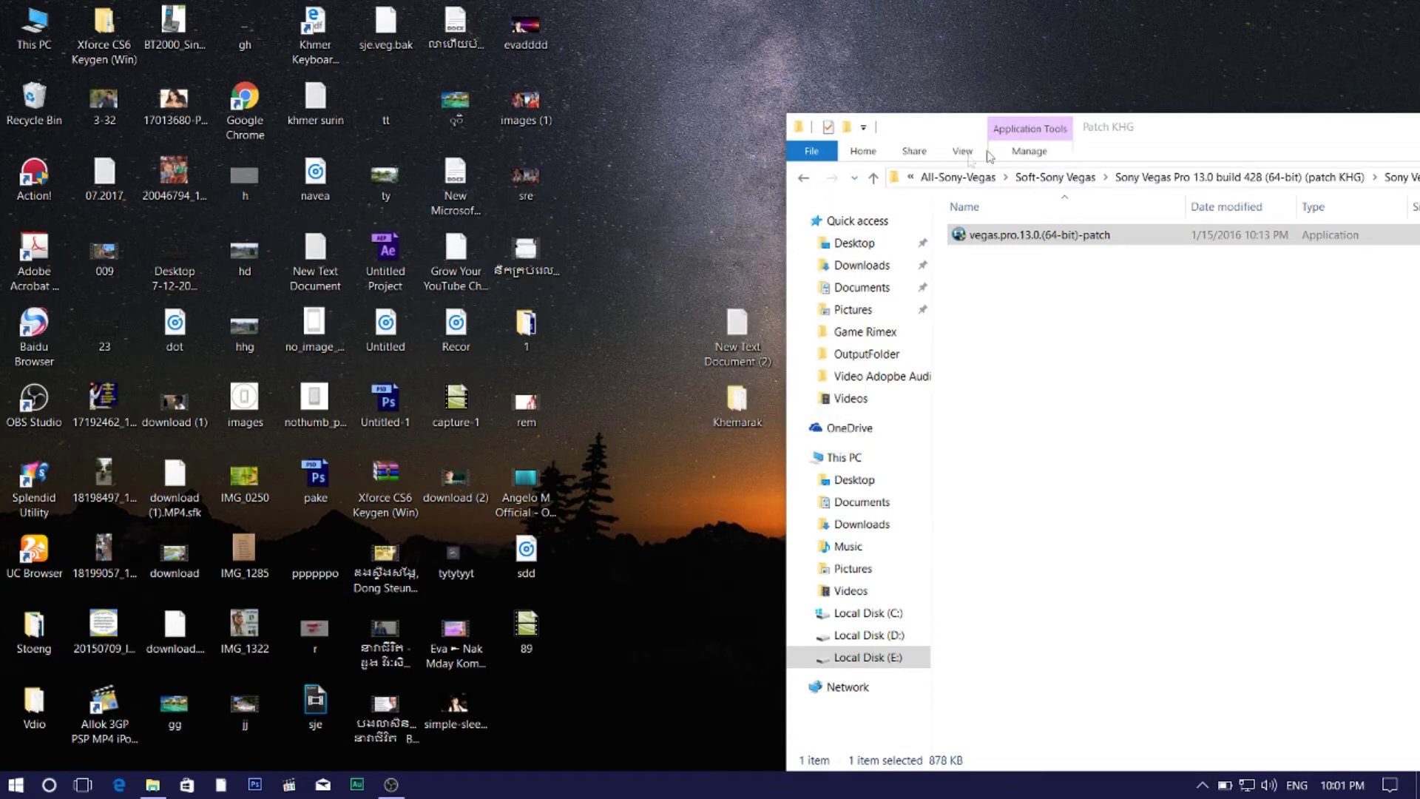
{"action": "right_click", "coordinate": [914, 128]}
{"action": "left_click", "coordinate": [971, 224]}
{"action": "right_click", "coordinate": [631, 202]}
{"action": "left_click", "coordinate": [673, 256]}
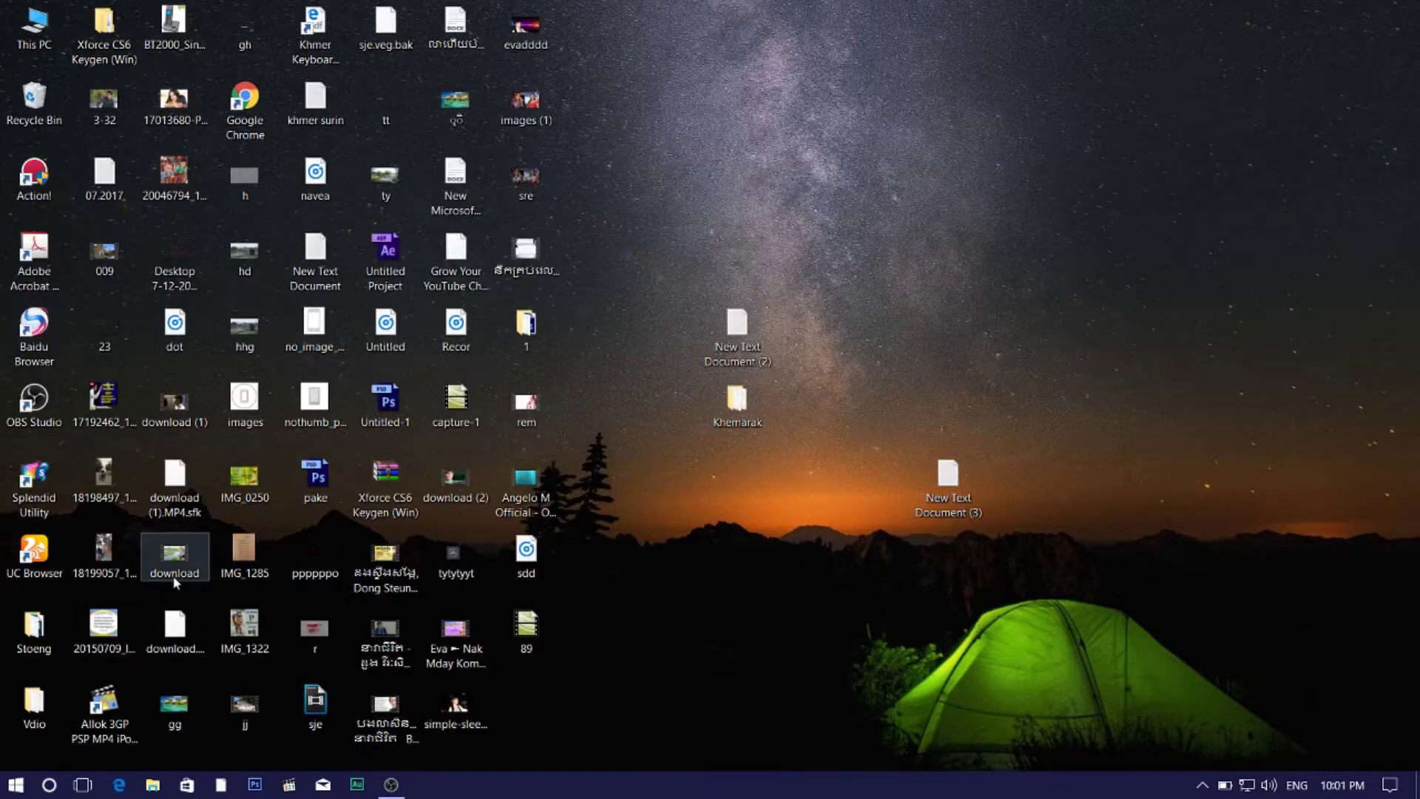
- Unpin Vegas Pro 13.0 (64-bit) from Start and pin it there again
{"action": "left_click", "coordinate": [10, 787]}
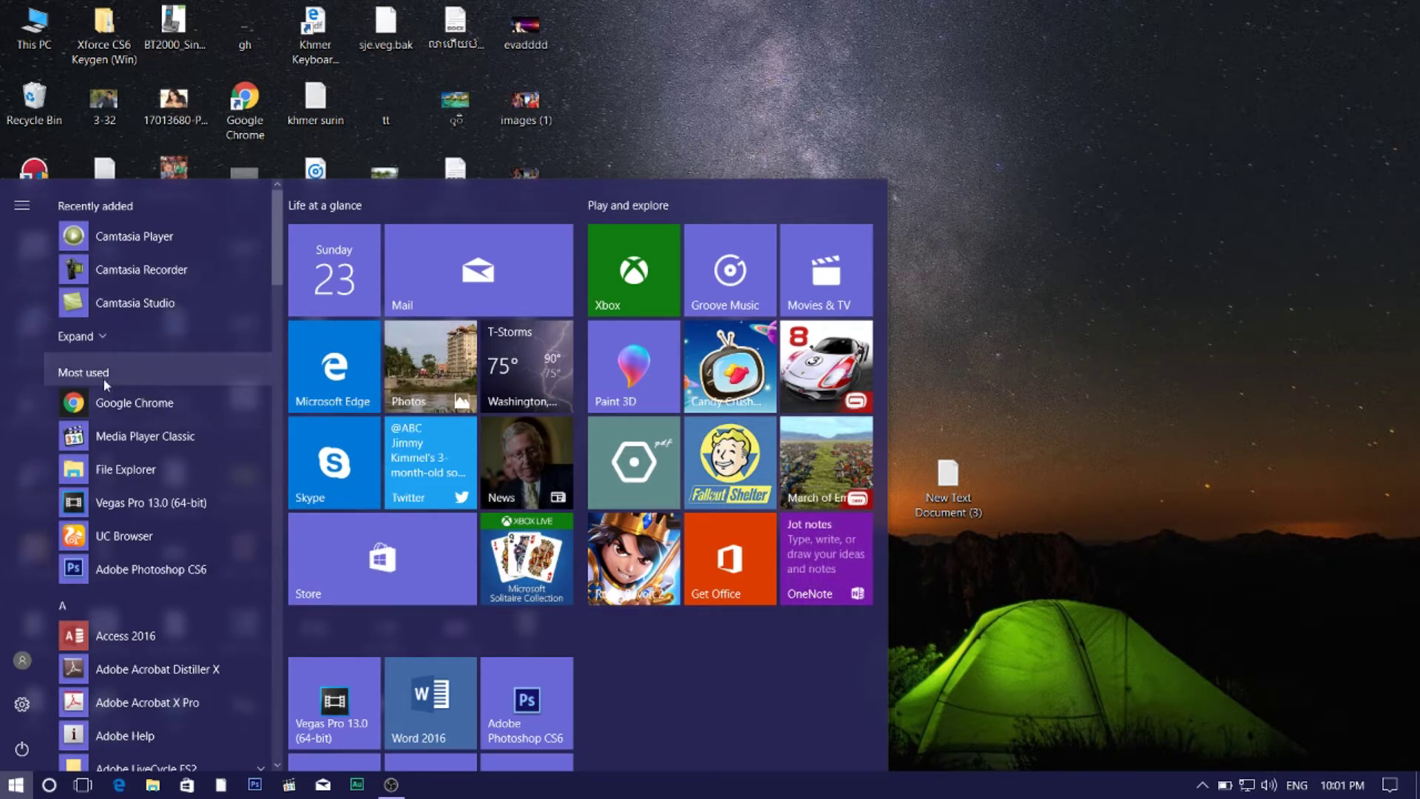
{"action": "right_click", "coordinate": [122, 503]}
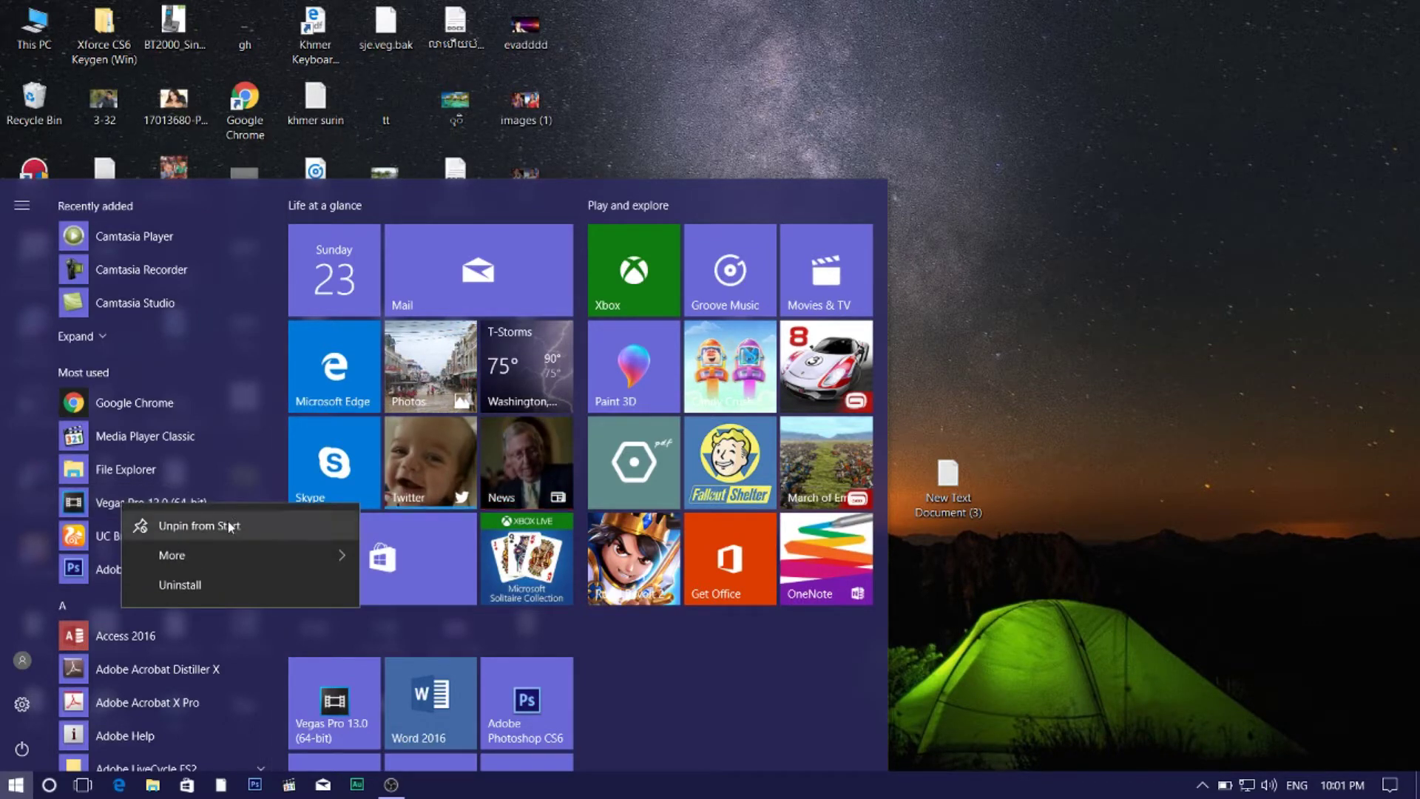
{"action": "left_click", "coordinate": [230, 527]}
{"action": "right_click", "coordinate": [153, 506]}
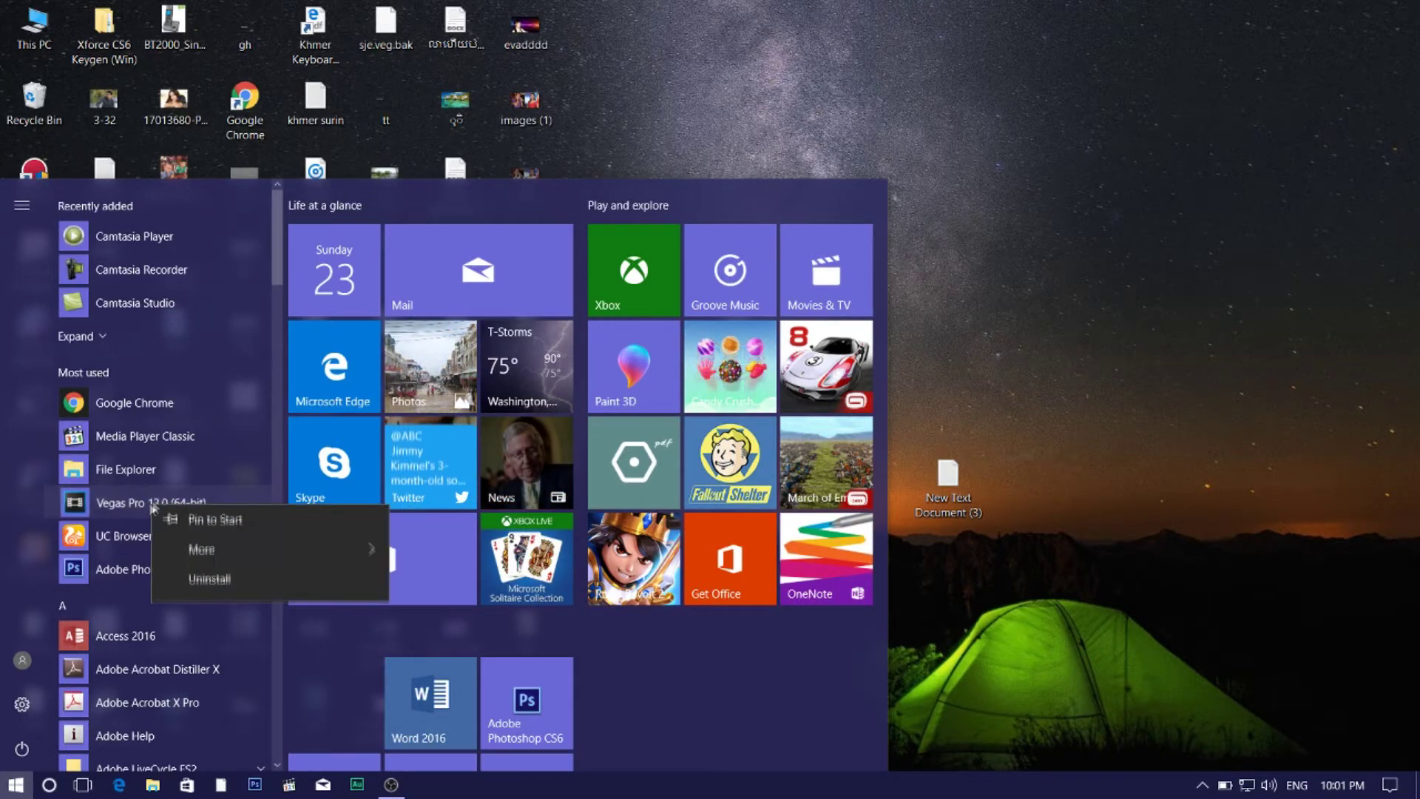
{"action": "left_click", "coordinate": [213, 527]}
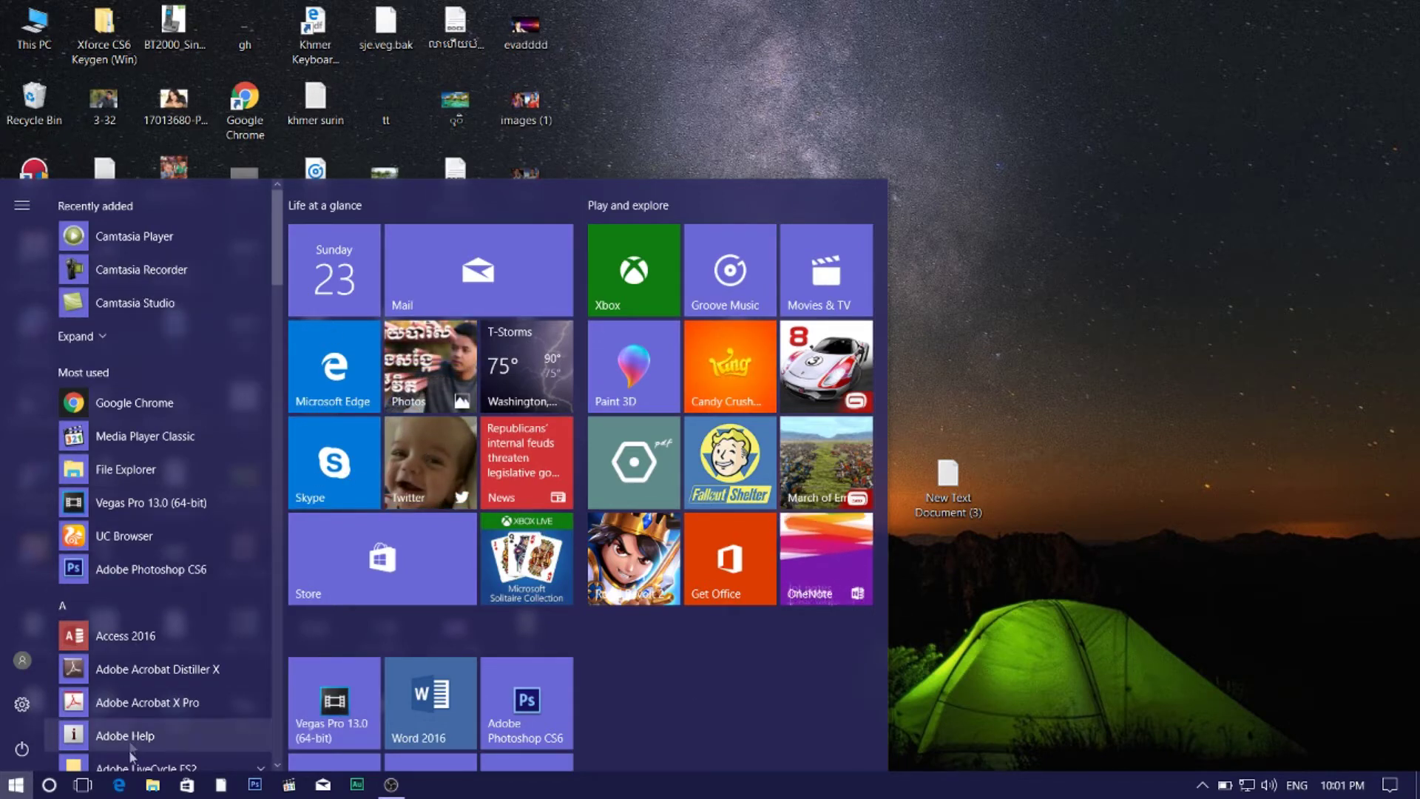
- Launch Vegas Pro 13.0 (64-bit) from its pinned Start tile
{"action": "scroll", "coordinate": [664, 682], "scroll_direction": "down", "scroll_amount": 2}
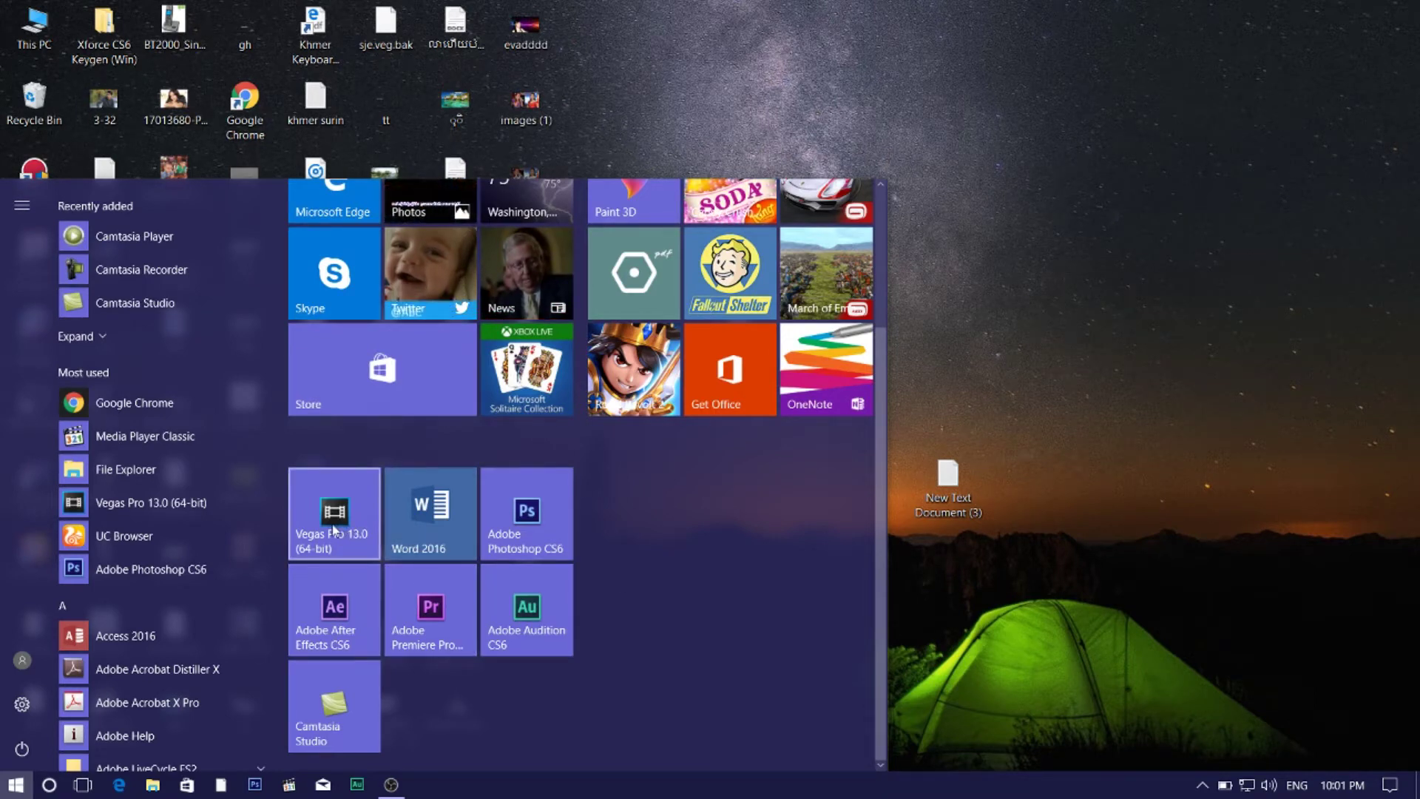
{"action": "left_click", "coordinate": [329, 547]}
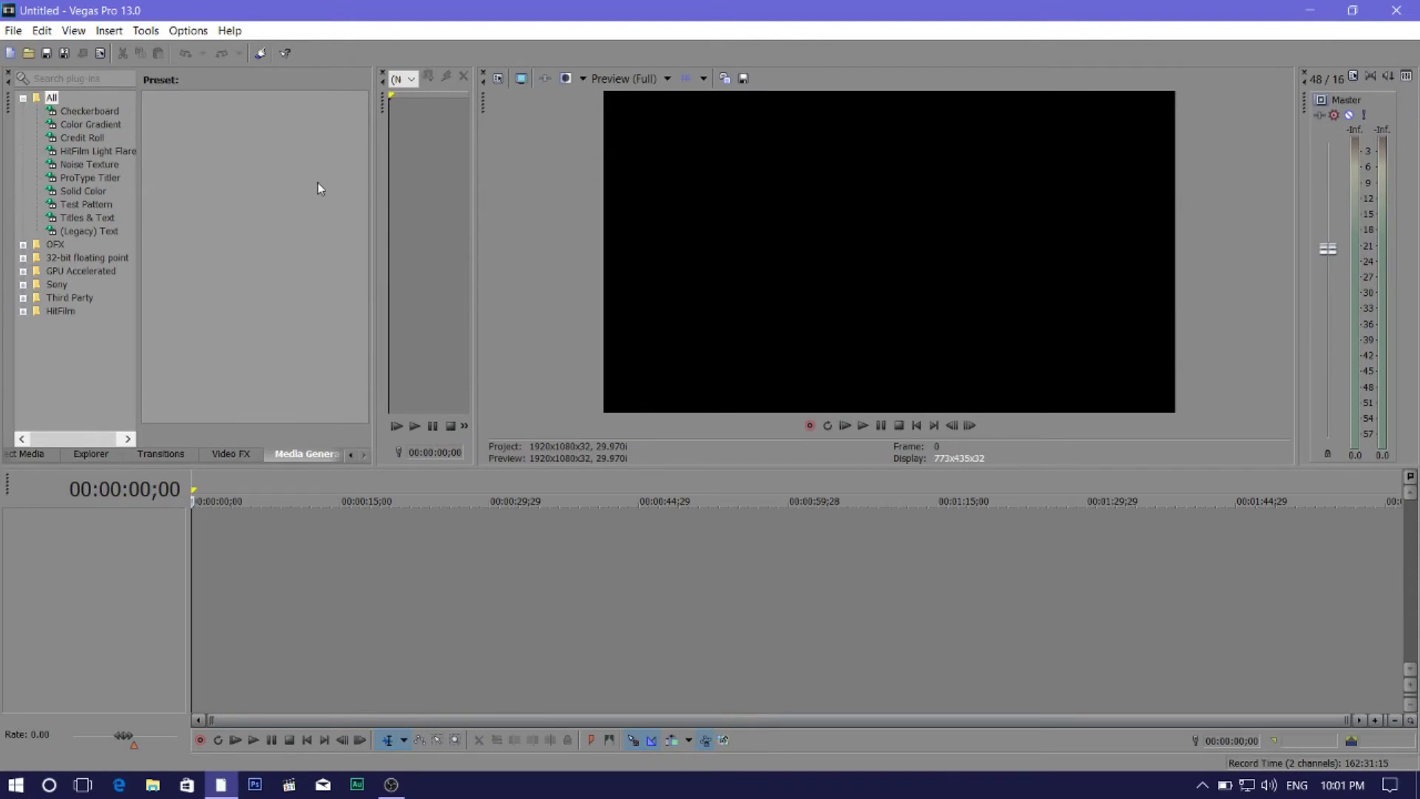
{"action": "left_click", "coordinate": [14, 30]}
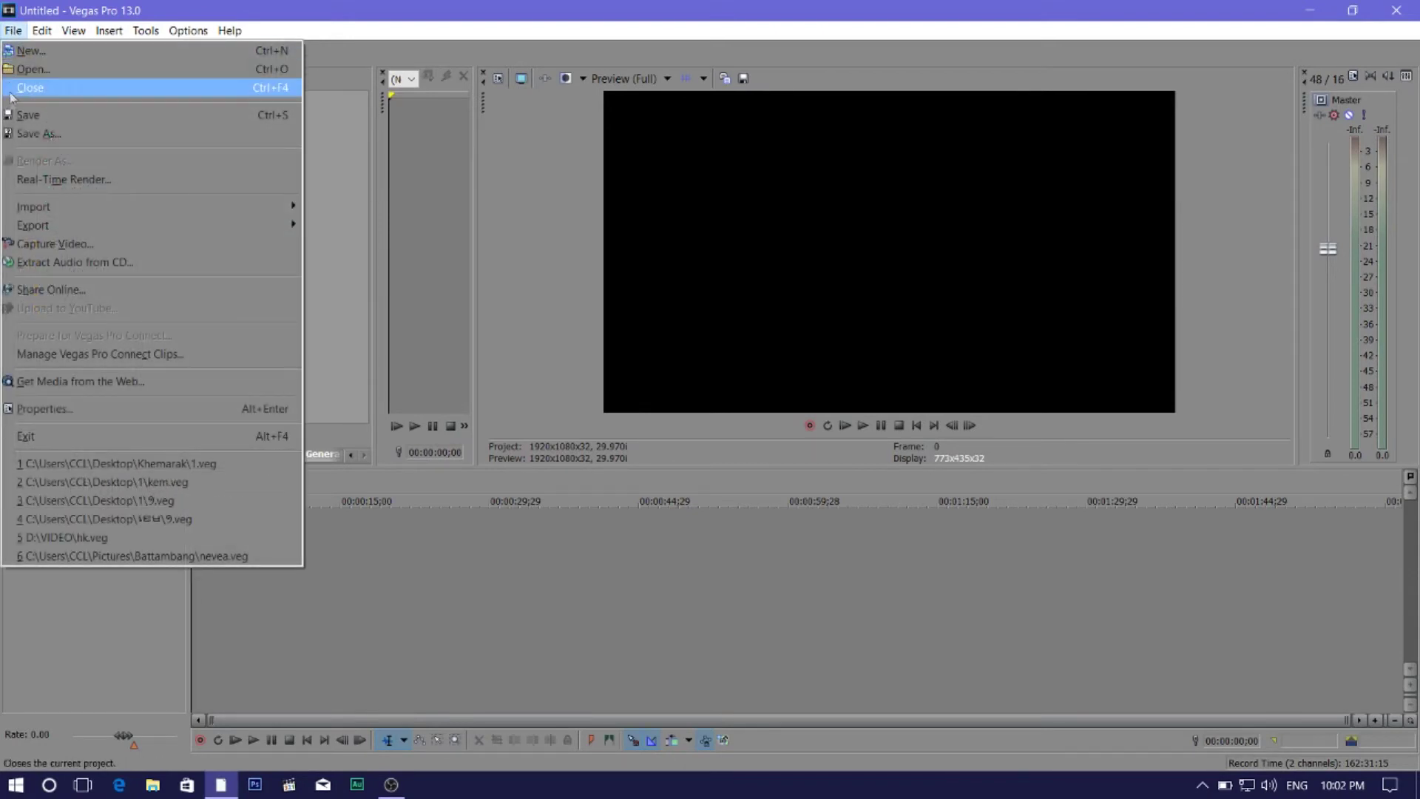
{"action": "left_click", "coordinate": [300, 599]}
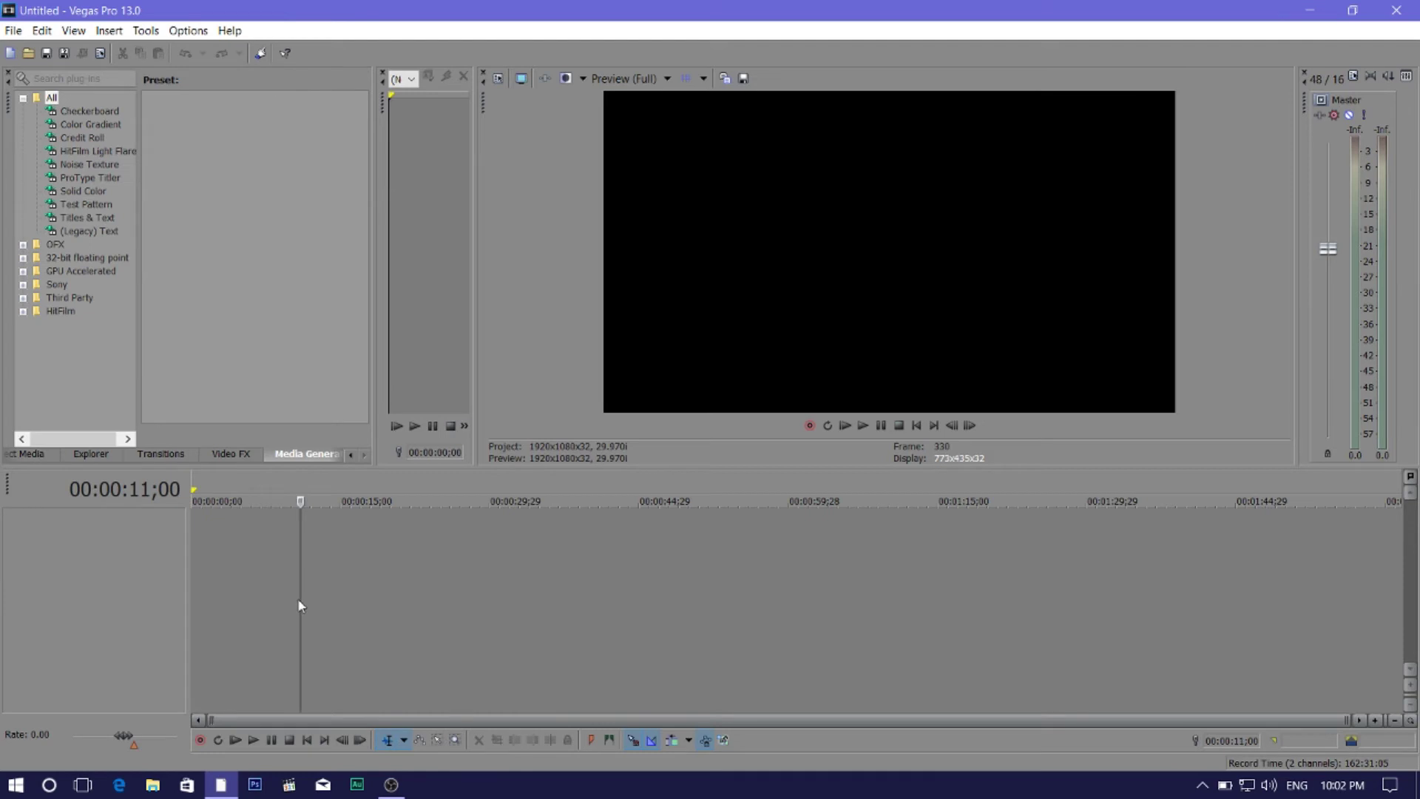
{"action": "left_click", "coordinate": [666, 577]}
{"action": "left_click", "coordinate": [962, 555]}
{"action": "left_click", "coordinate": [1234, 540]}
{"action": "left_click", "coordinate": [666, 562]}
{"action": "left_click", "coordinate": [517, 565]}
{"action": "left_click", "coordinate": [370, 574]}
{"action": "left_click", "coordinate": [262, 570]}
{"action": "left_click", "coordinate": [226, 569]}
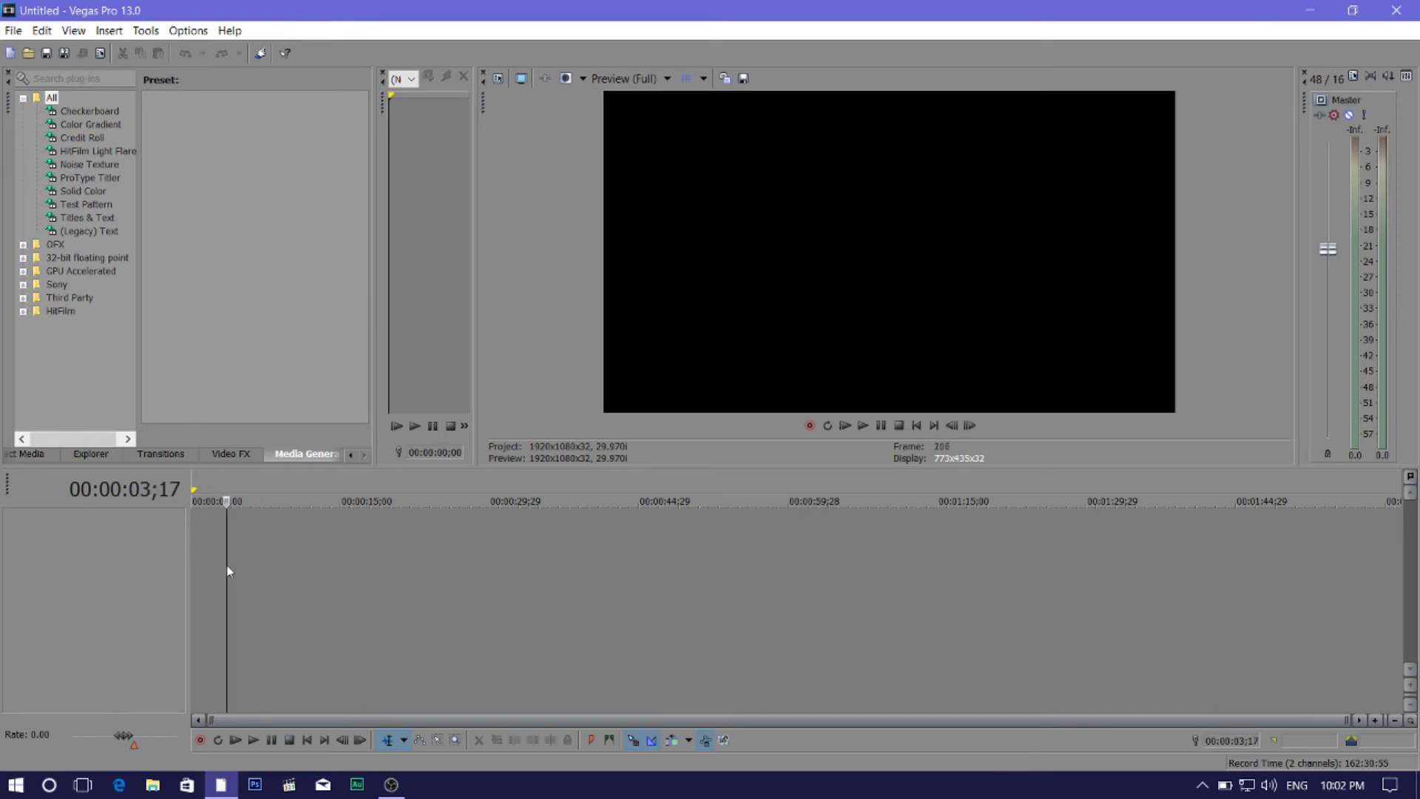
{"action": "left_click", "coordinate": [400, 571]}
{"action": "left_click", "coordinate": [732, 566]}
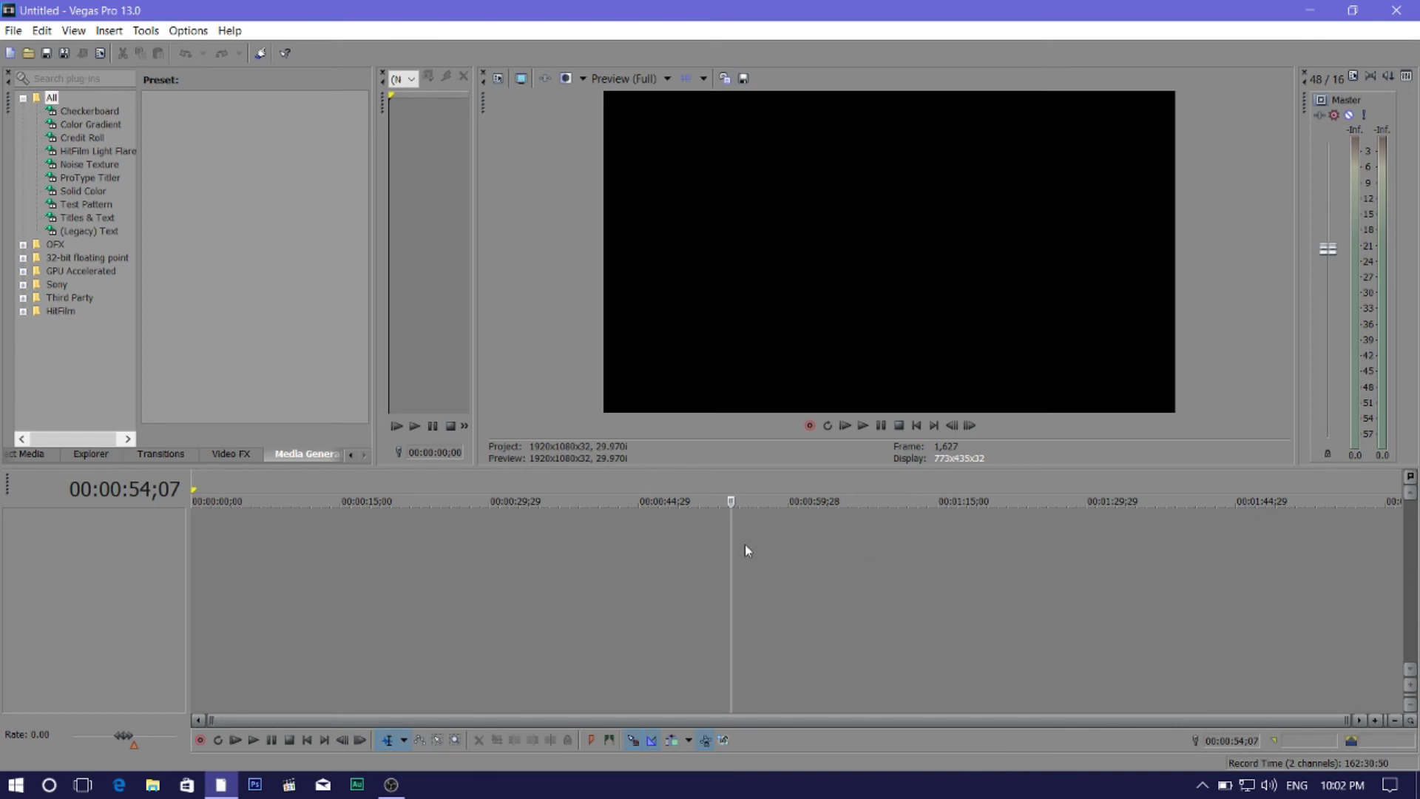
{"action": "left_click", "coordinate": [304, 563]}
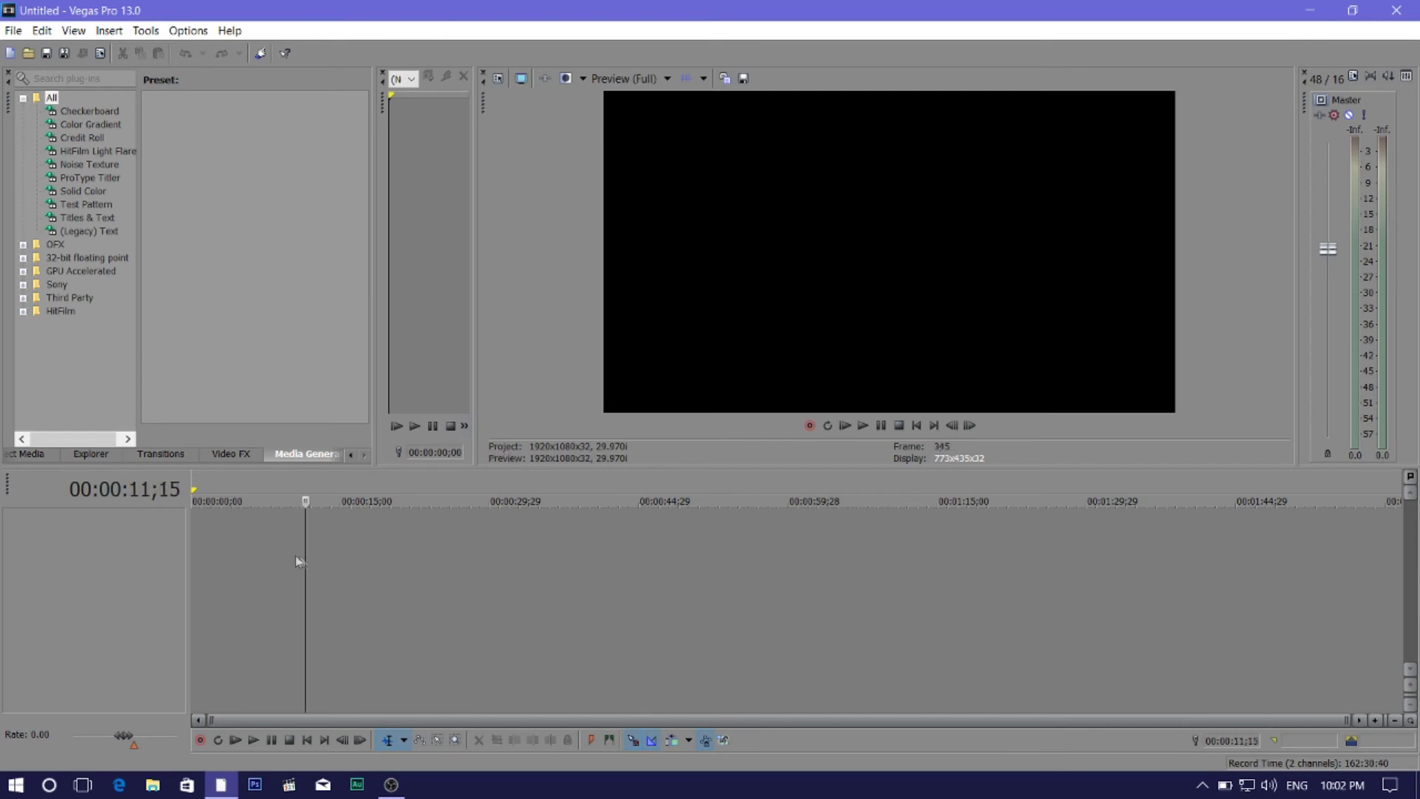
- Show the help and product information commands of Vegas Pro
{"action": "left_click", "coordinate": [229, 31]}
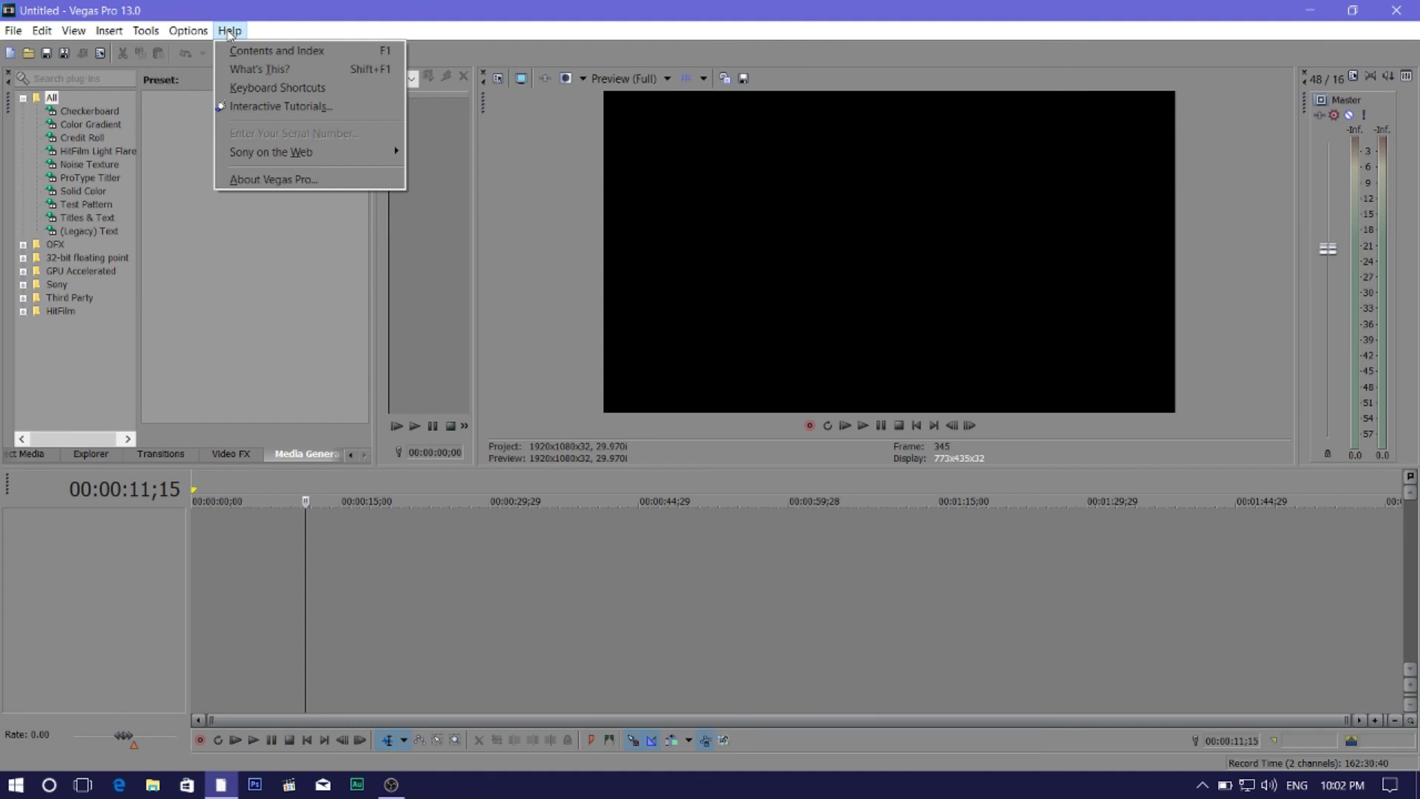